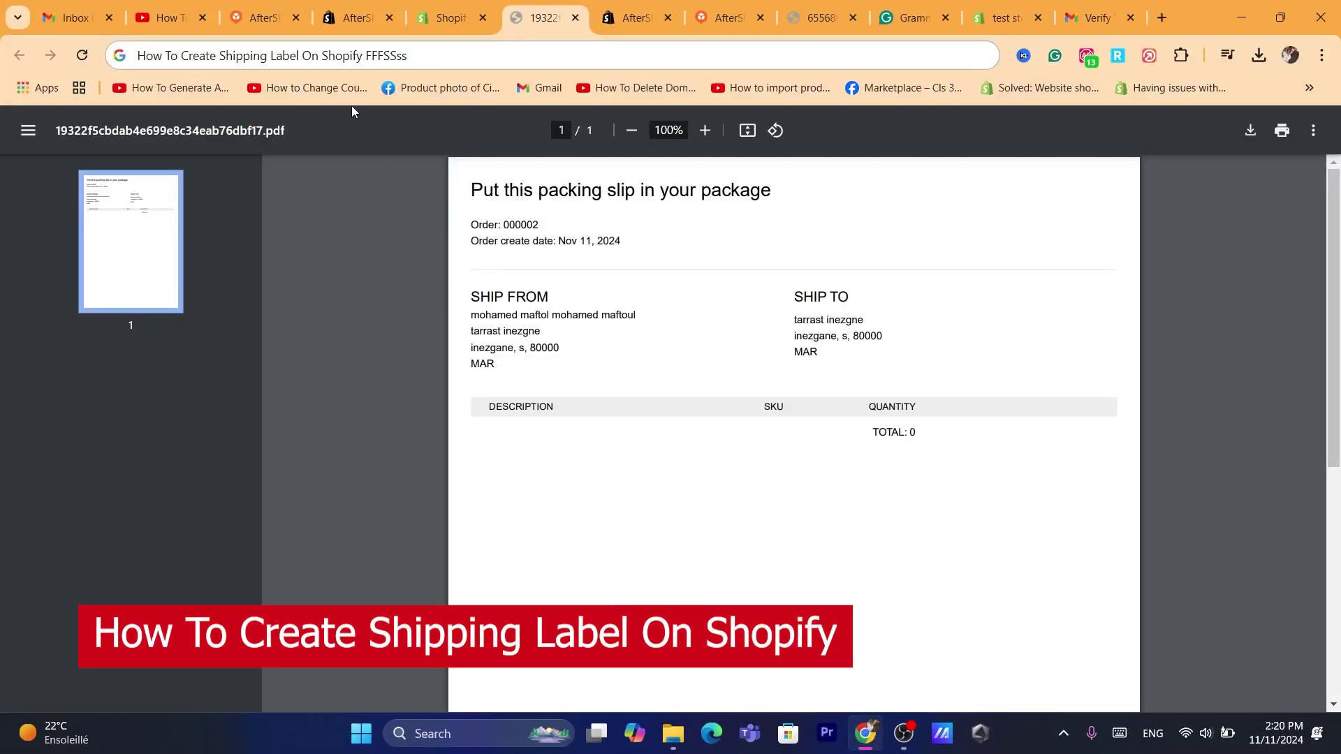
Bring up the shopify.com homepage tab and scroll down through it.
left_click(461, 5)
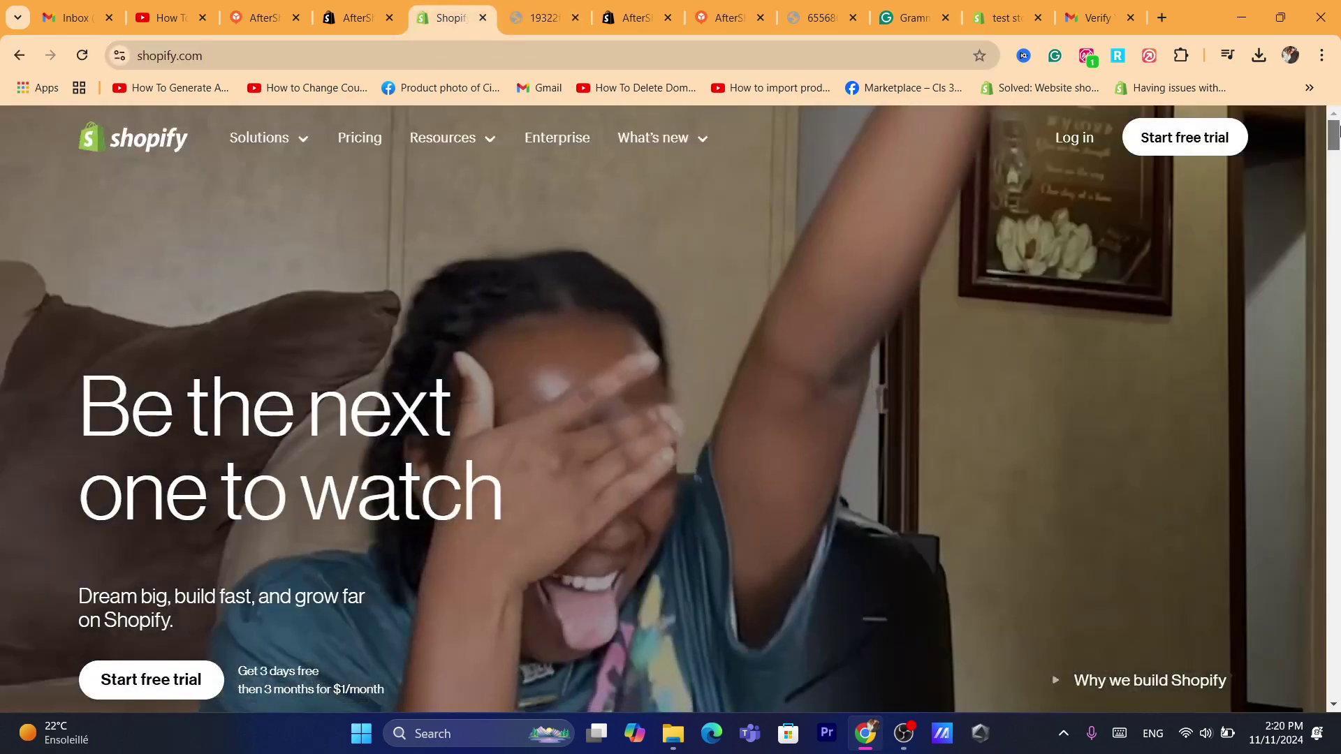
scroll(1335, 170, "down", 5)
left_click_drag(1335, 169, 1176, 97)
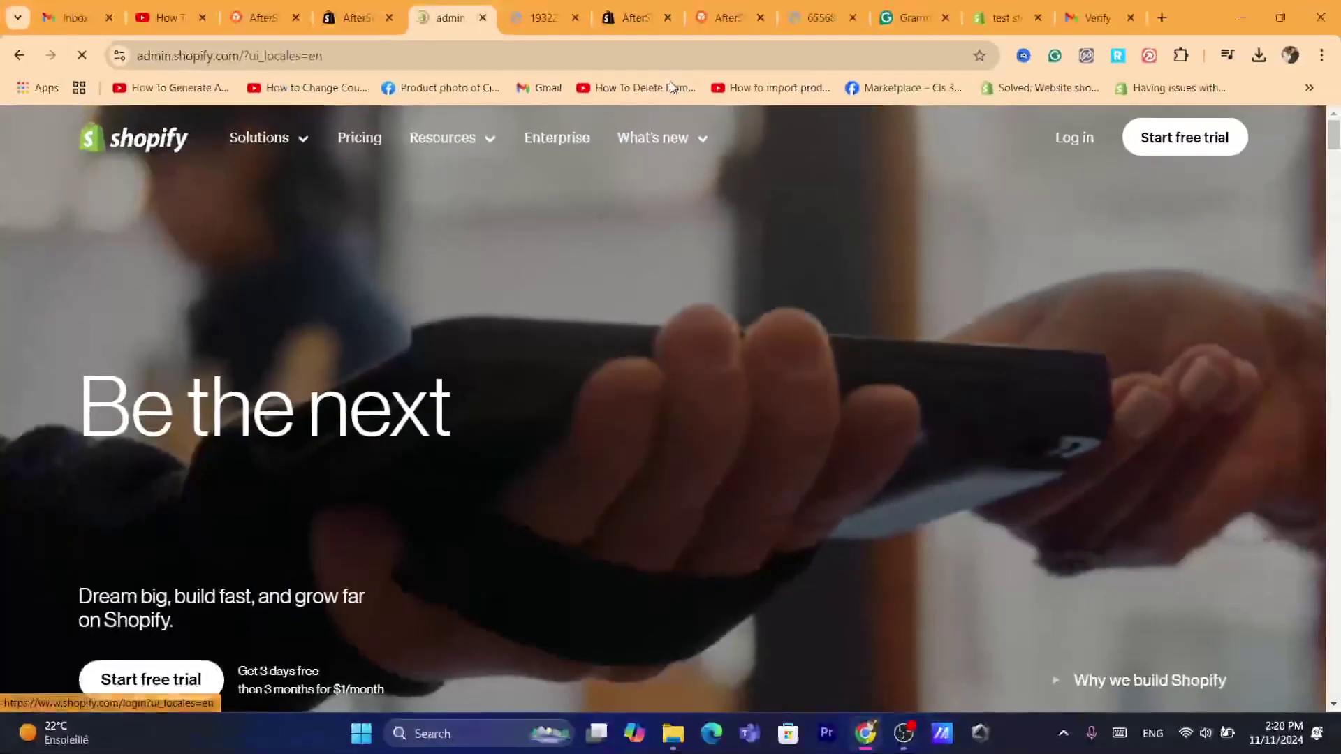
Load the Shopify admin via shopify.com and go to Settings > Apps and sales channels.
left_click(662, 54)
type("s")
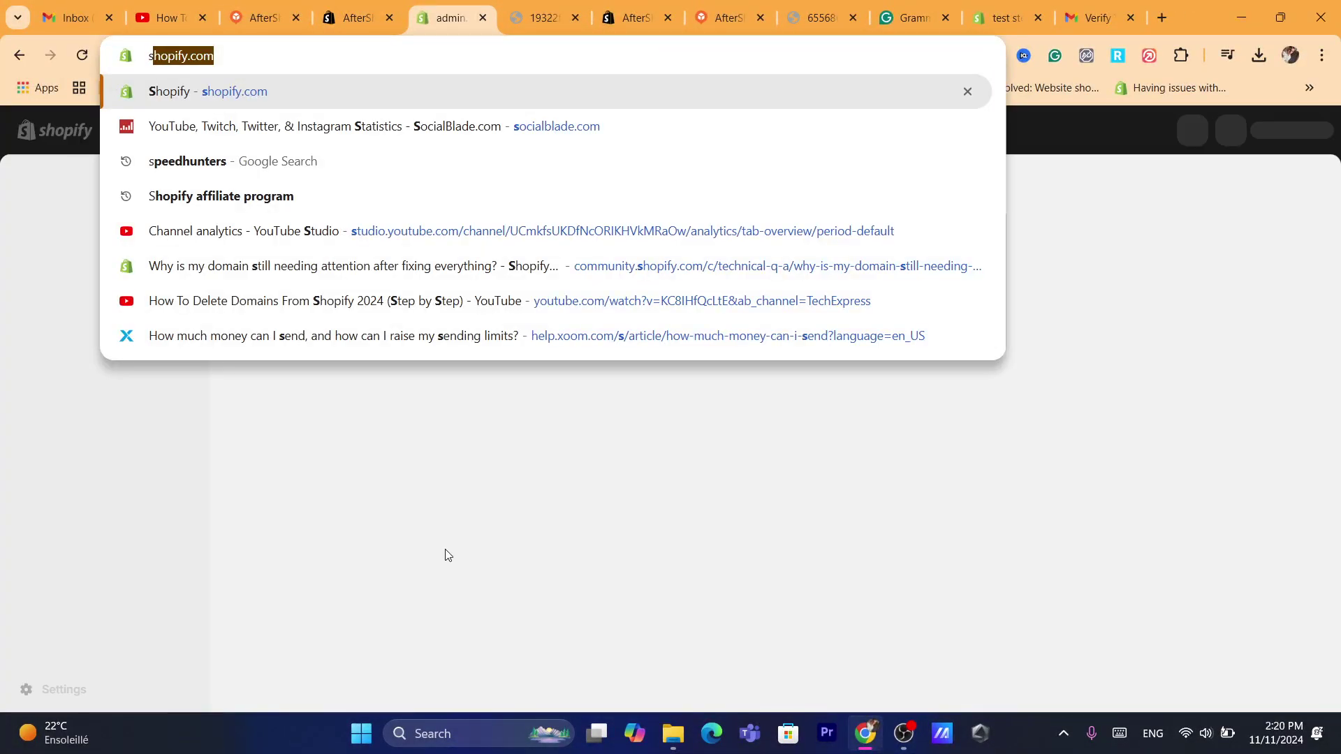
key("Return")
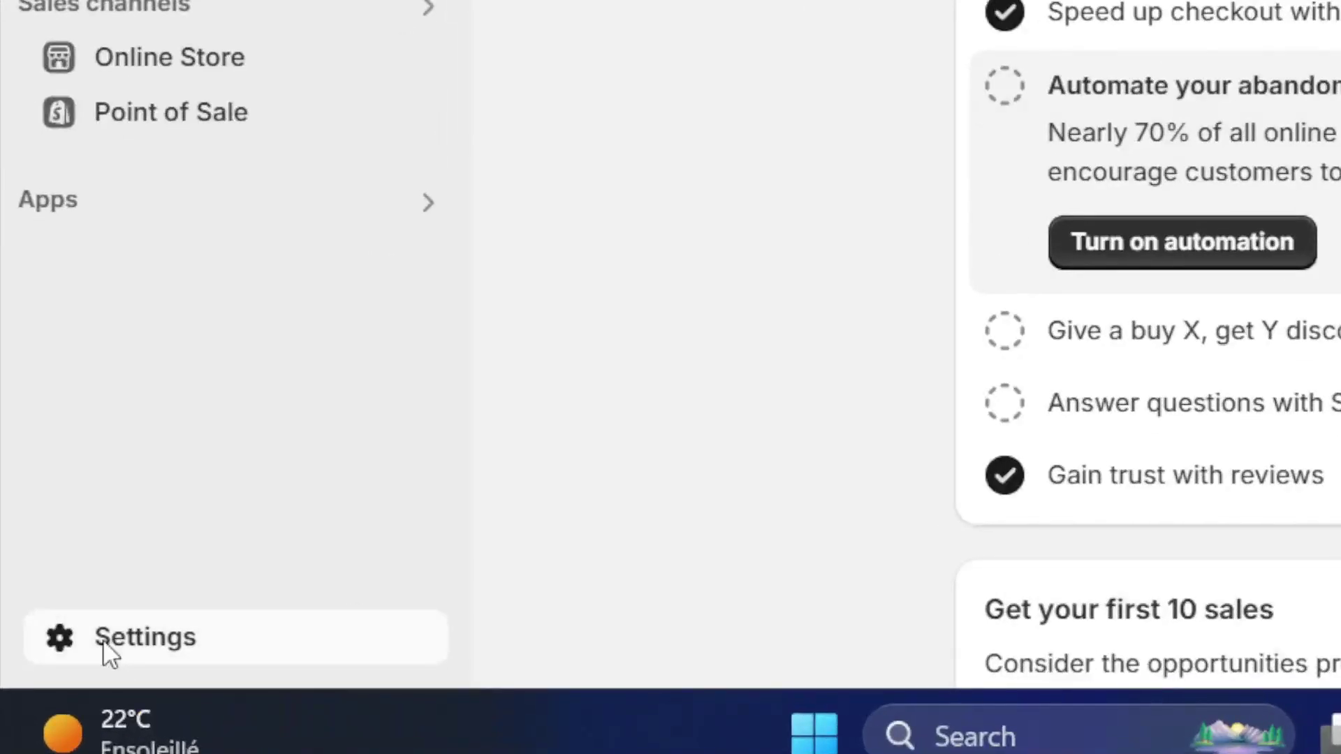
left_click(47, 694)
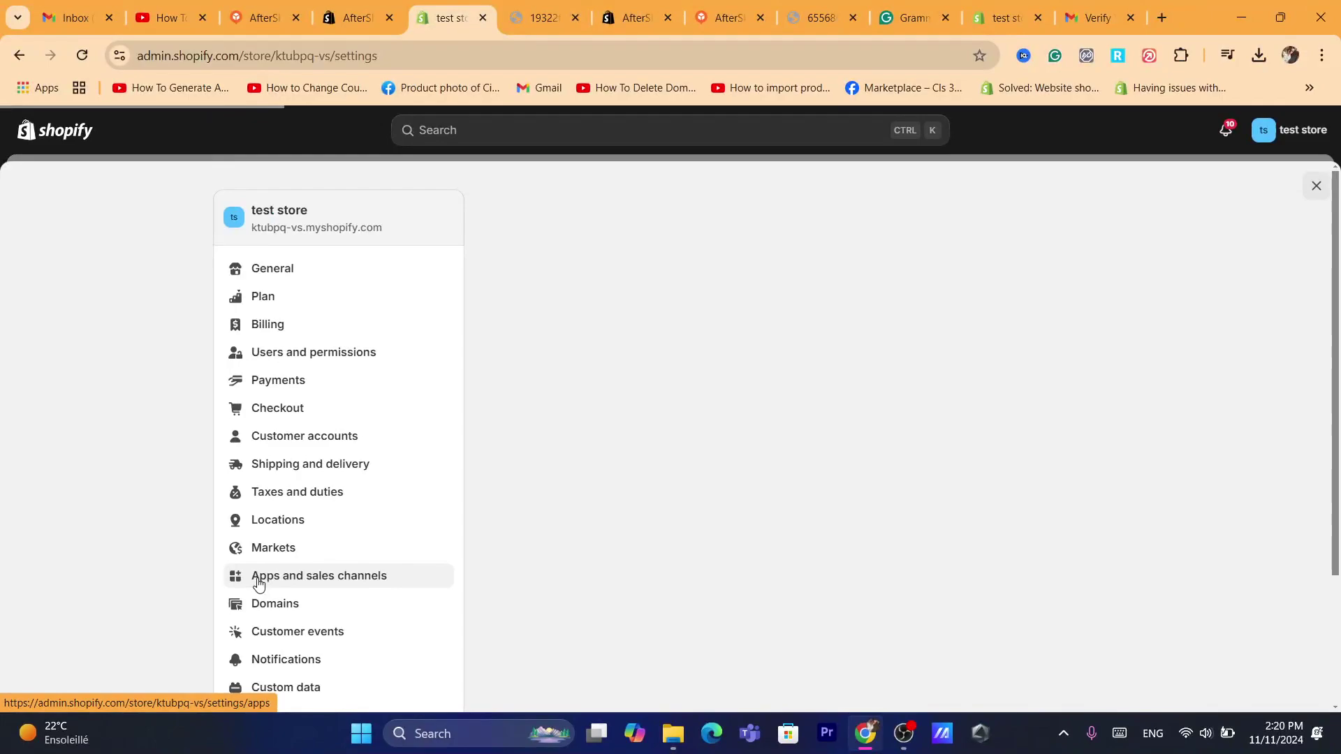
left_click(318, 575)
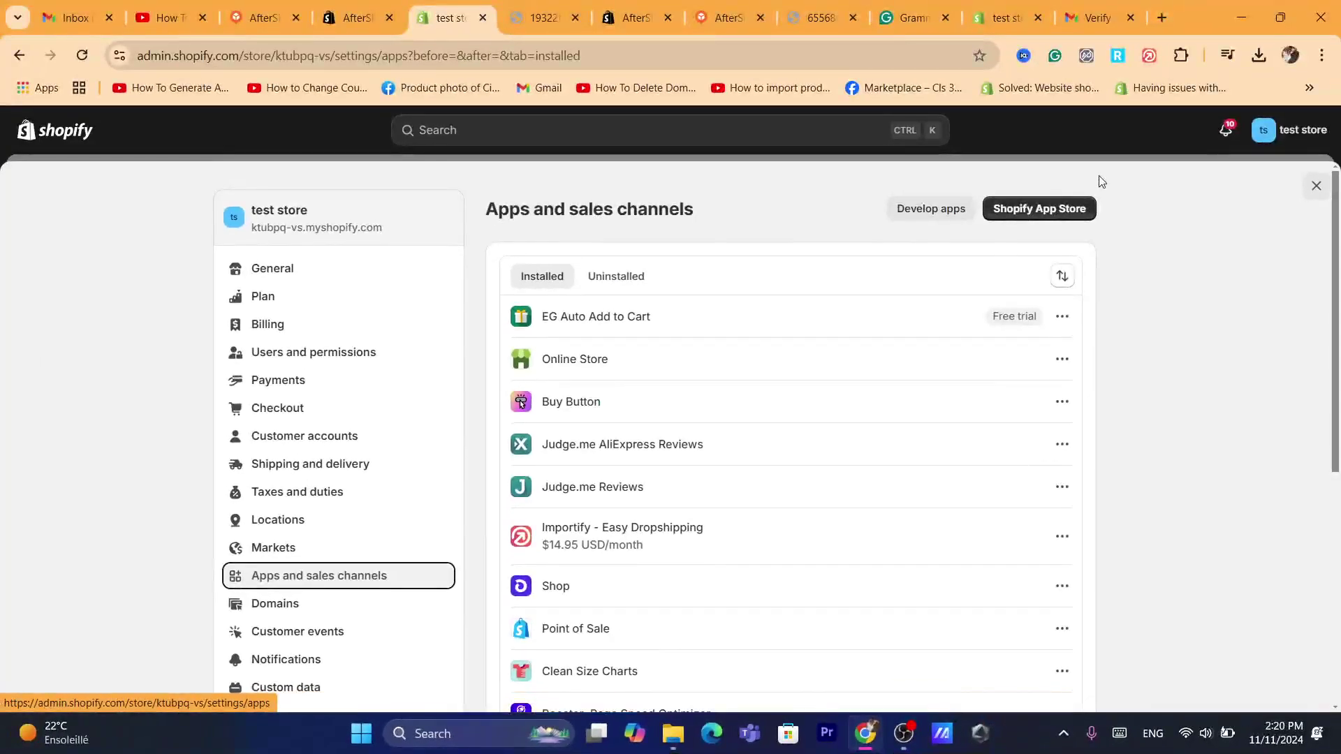
Open the Shopify App Store and search for 'shipping label' apps.
left_click(1072, 211)
left_click(660, 56)
type("s")
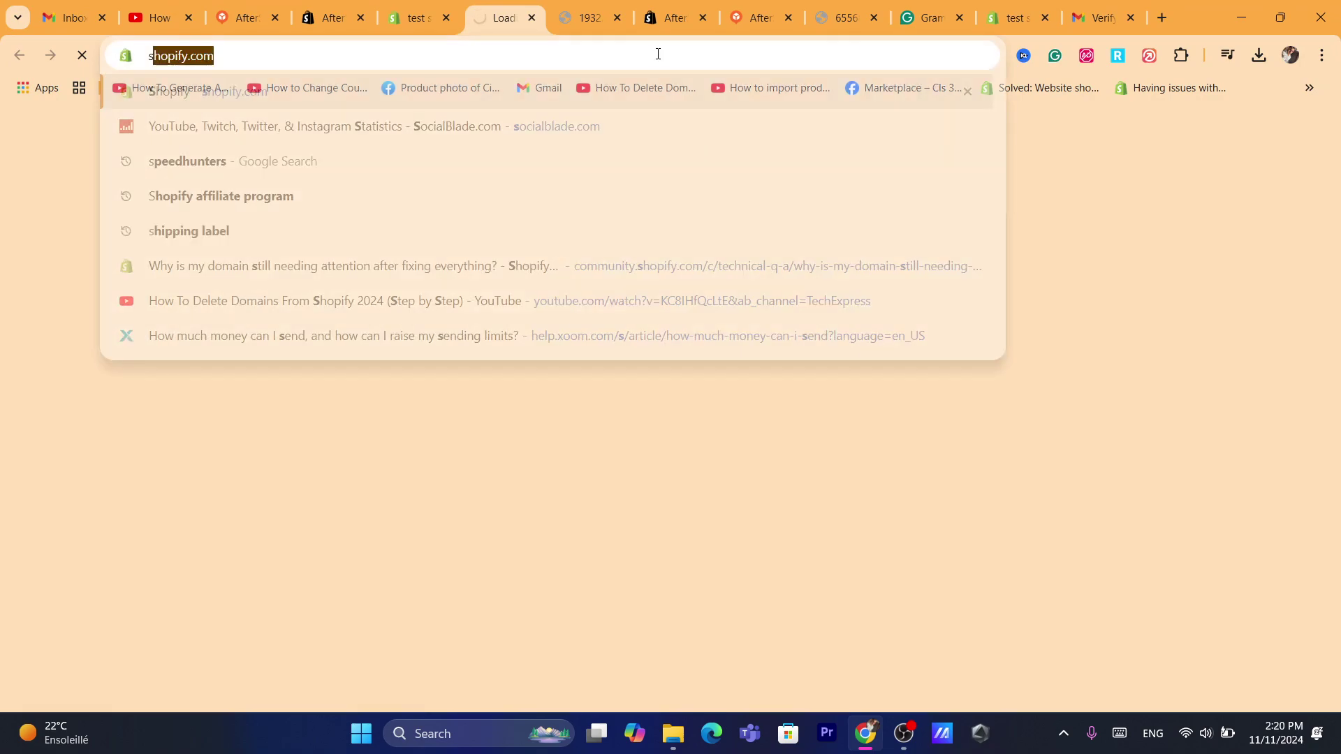
left_click(535, 384)
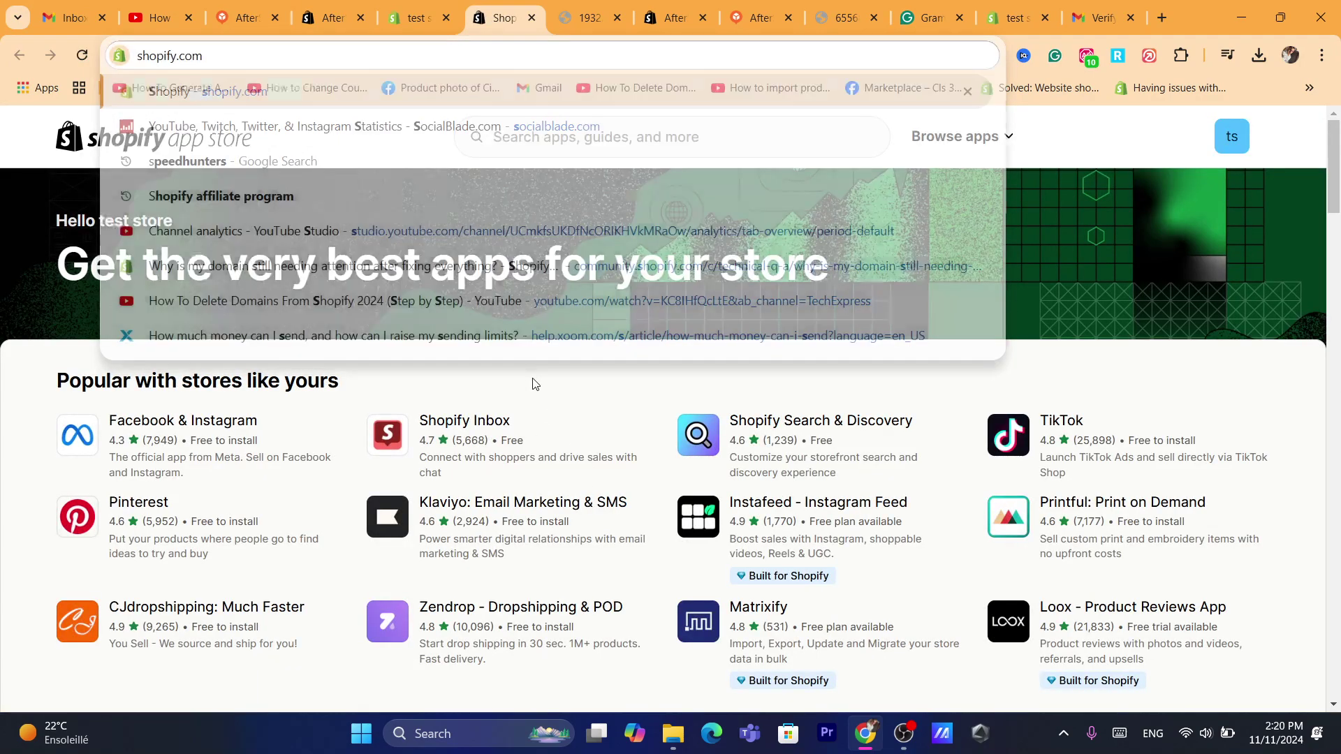
left_click(532, 144)
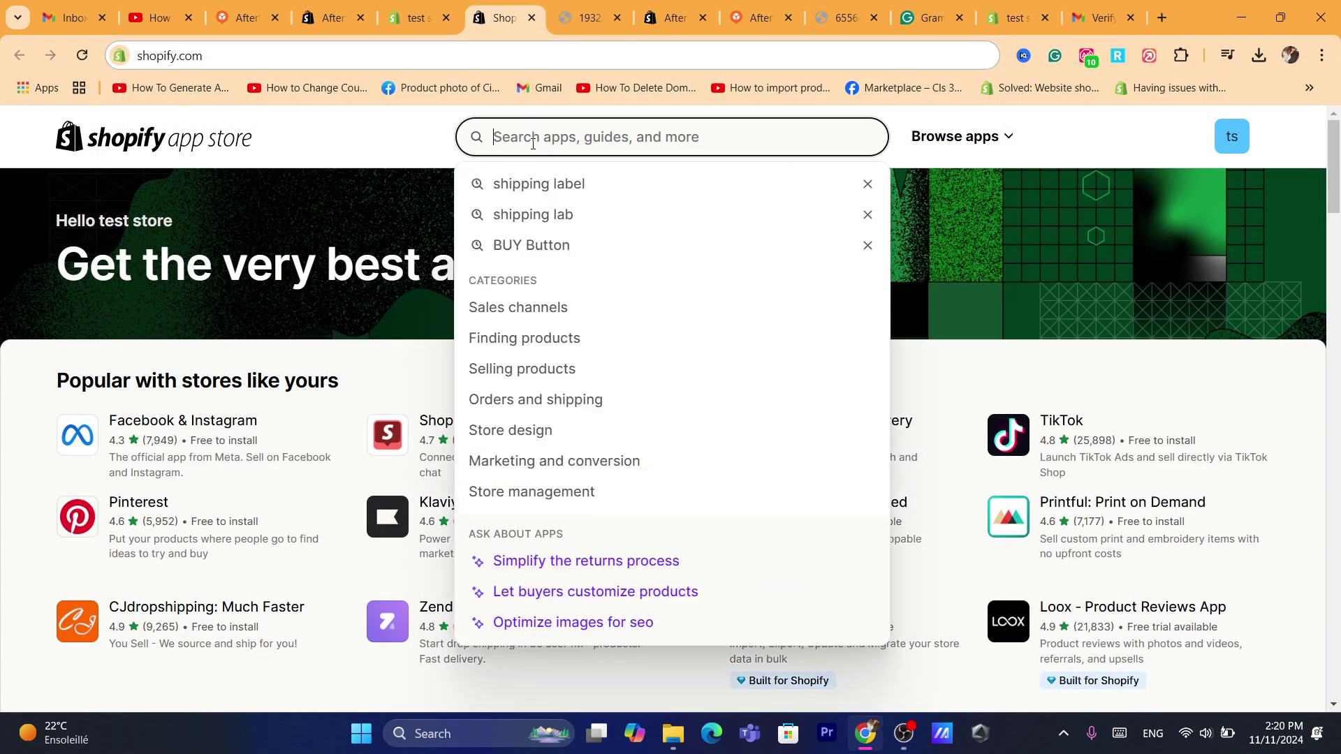
left_click(536, 185)
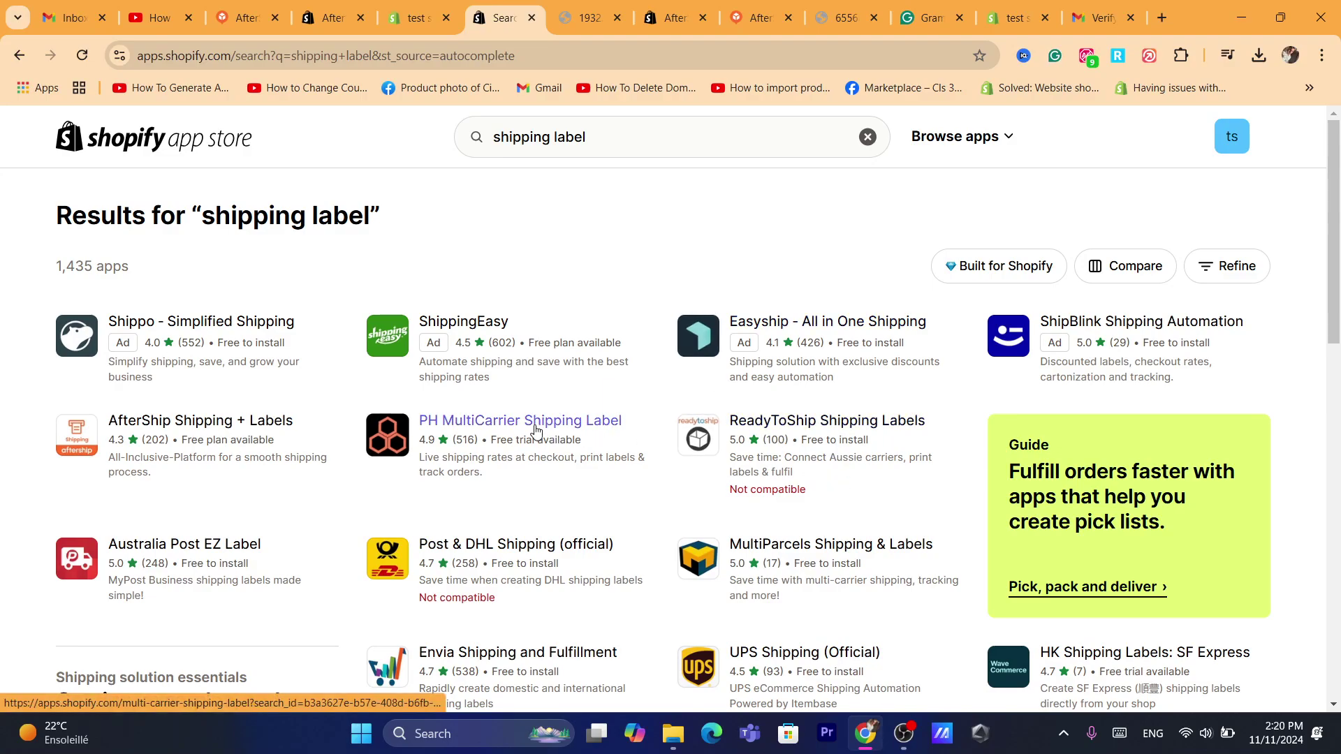
Open the AfterShip Shipping + Labels listing from the search results.
left_click(487, 49)
type("shopify.com")
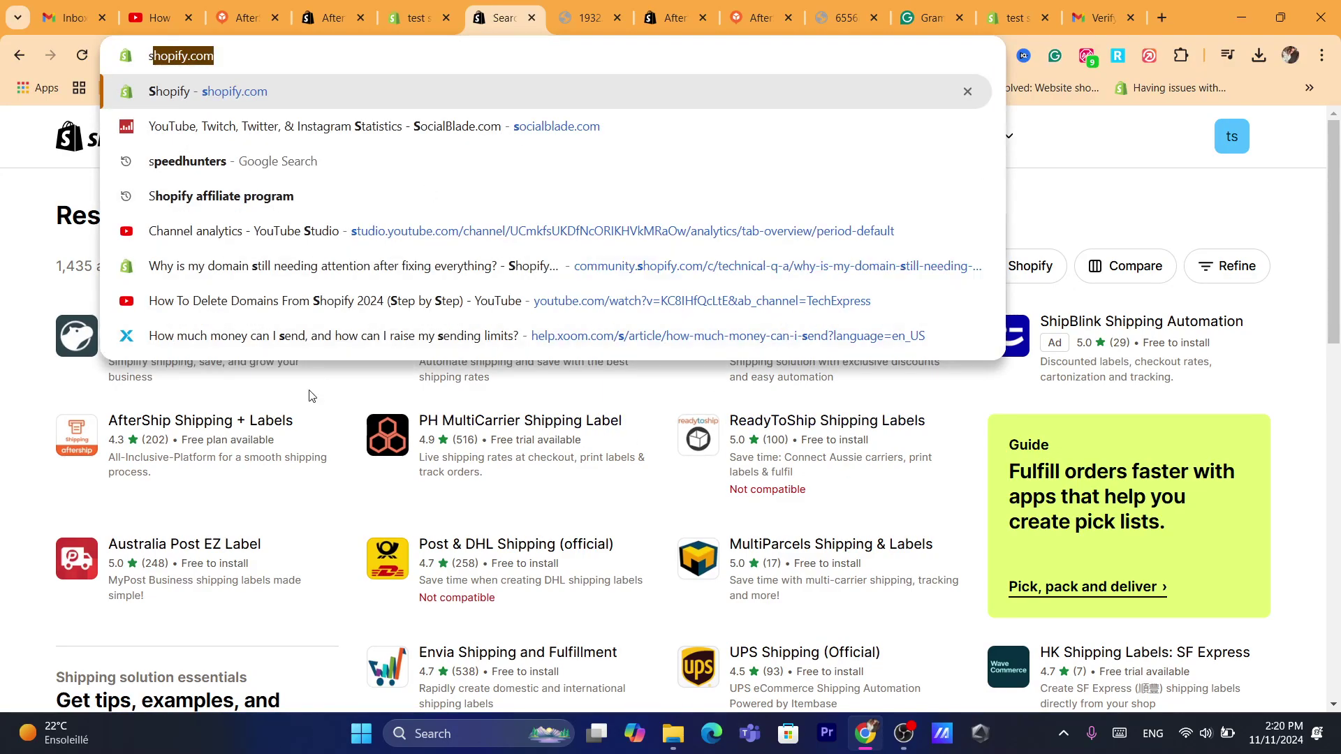
left_click(153, 278)
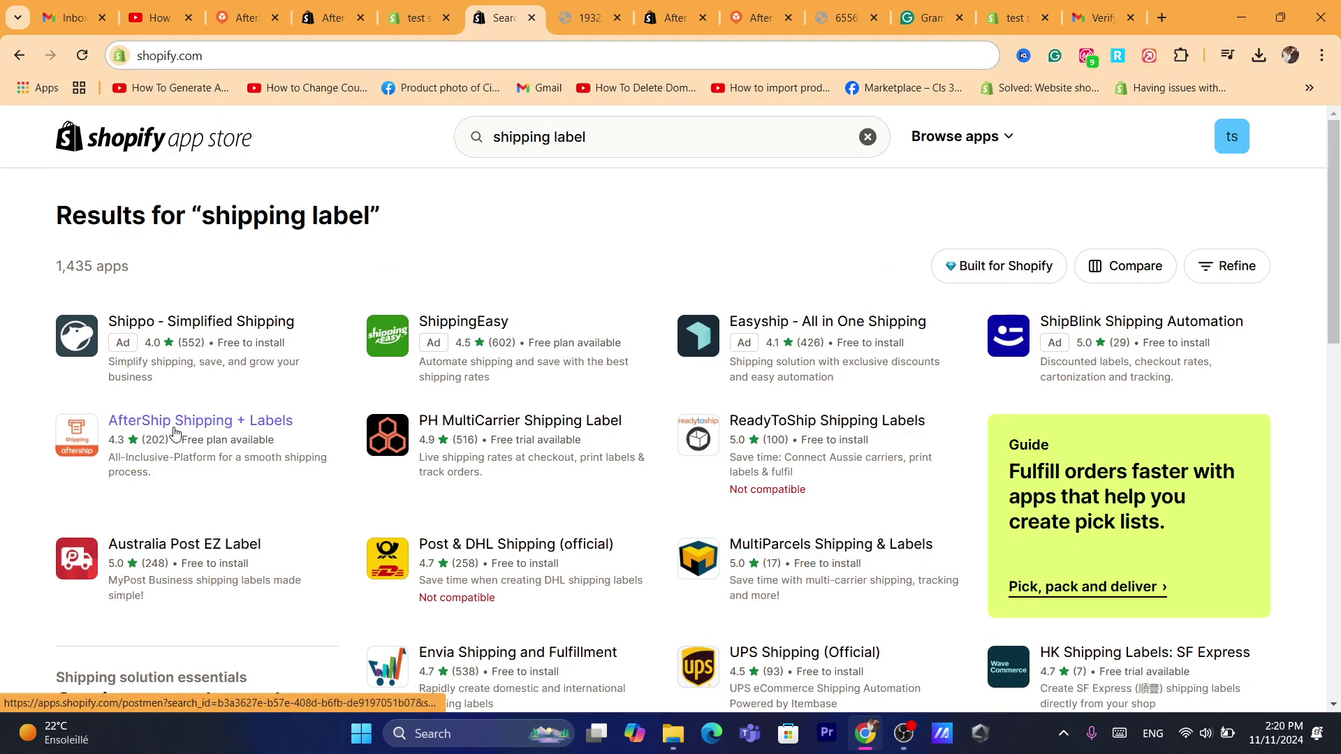
left_click(201, 424)
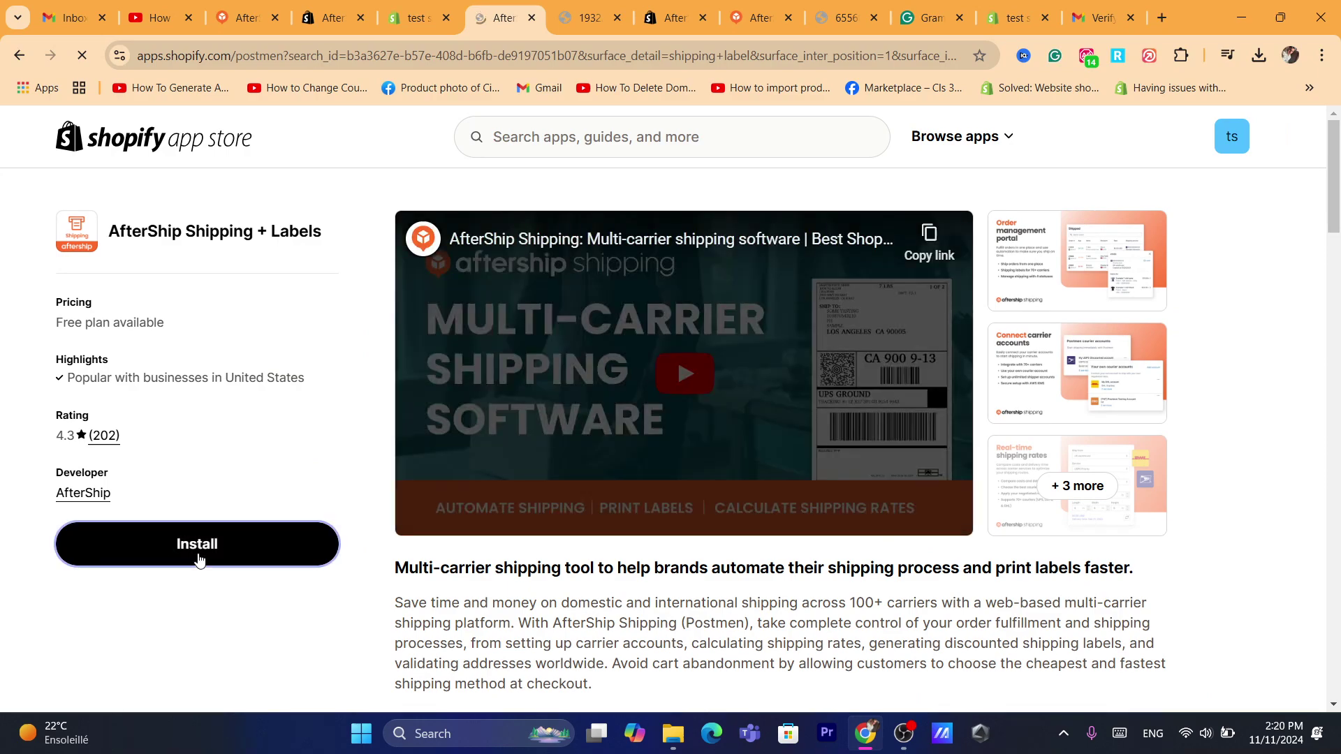
Install AfterShip Shipping + Labels, approve it in Shopify, and select the emailed-code field.
left_click(126, 546)
left_click(571, 55)
type("shopify.com")
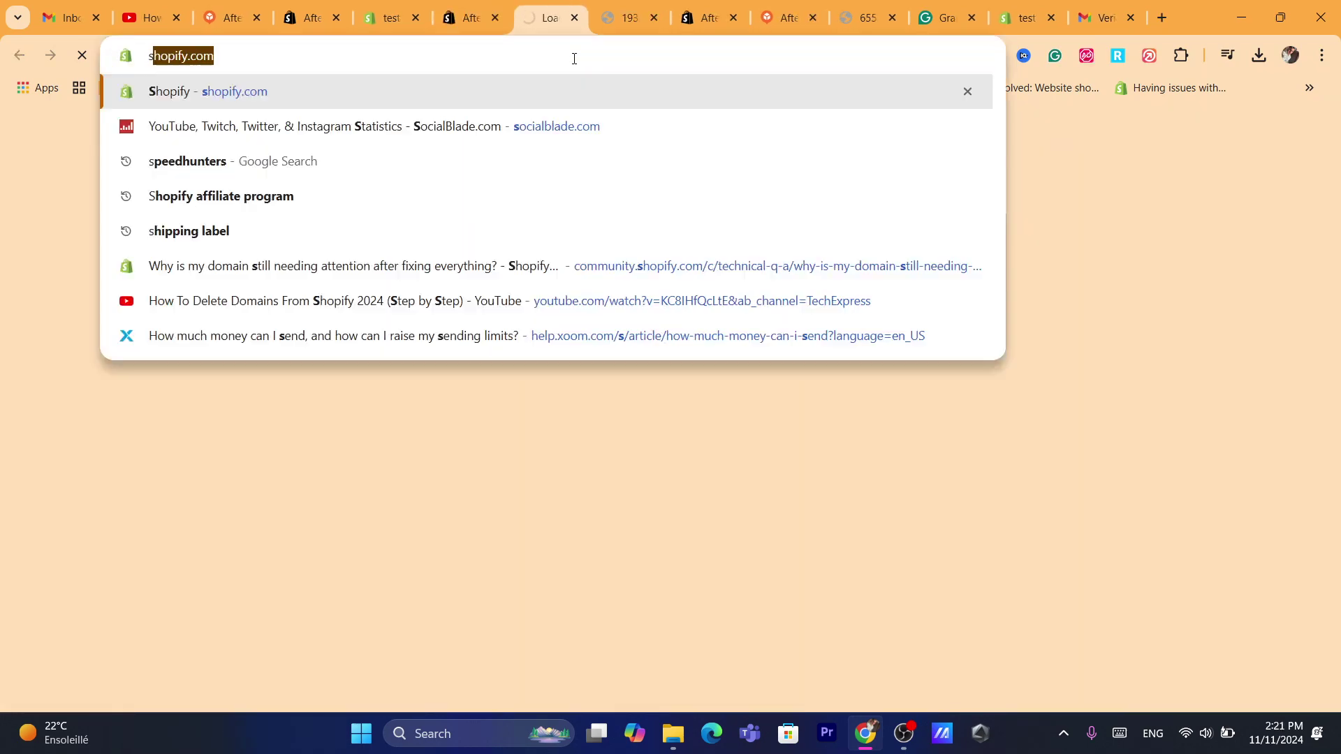
key("Return")
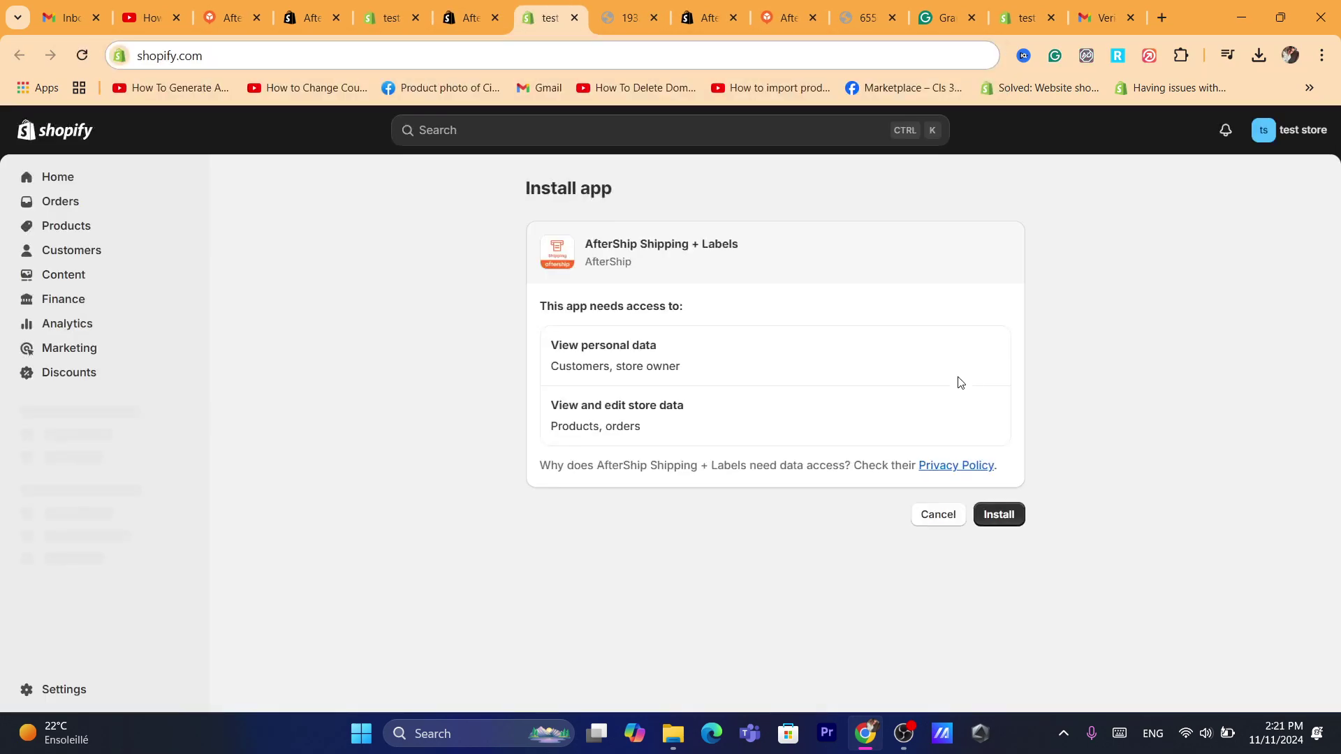
left_click(998, 513)
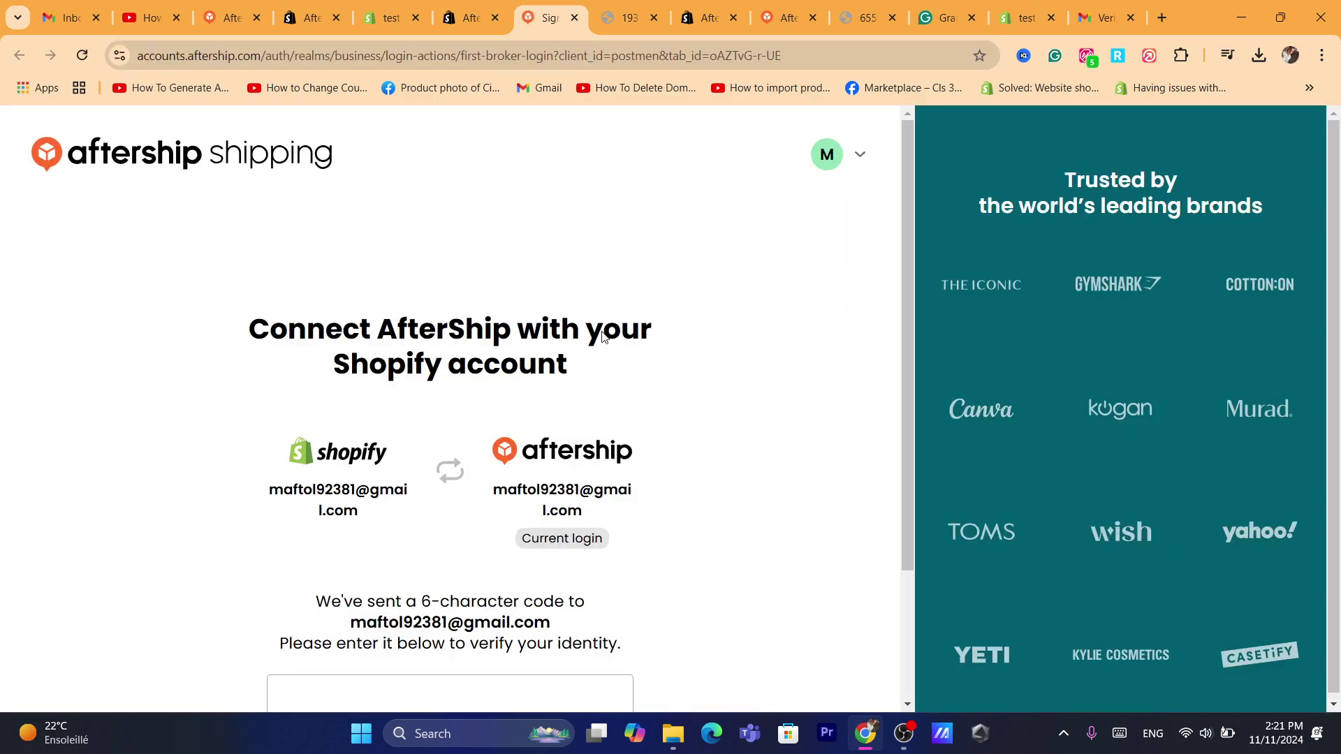
left_click_drag(908, 303, 932, 435)
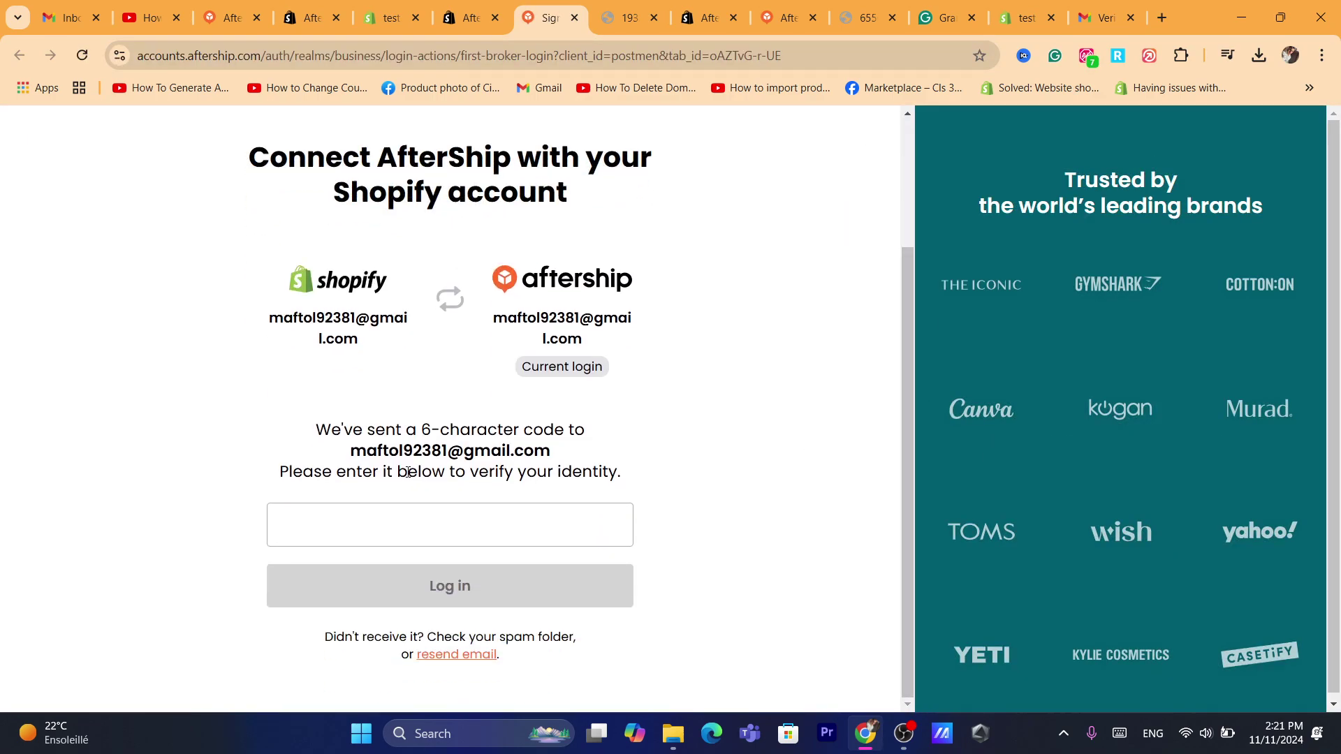
left_click_drag(363, 441, 551, 452)
left_click(591, 521)
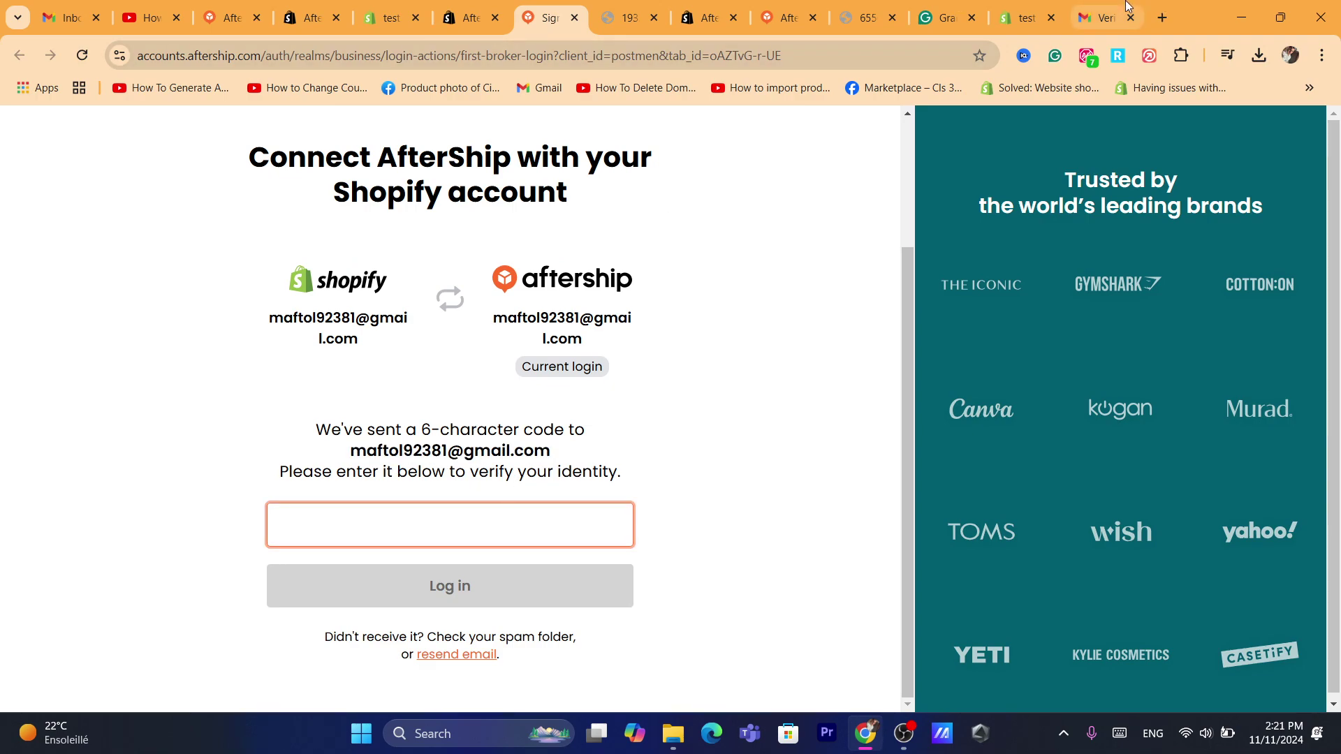
Copy the code from AfterShip's Verify Your Email message in Gmail and return to AfterShip.
left_click(1106, 18)
left_click(311, 183)
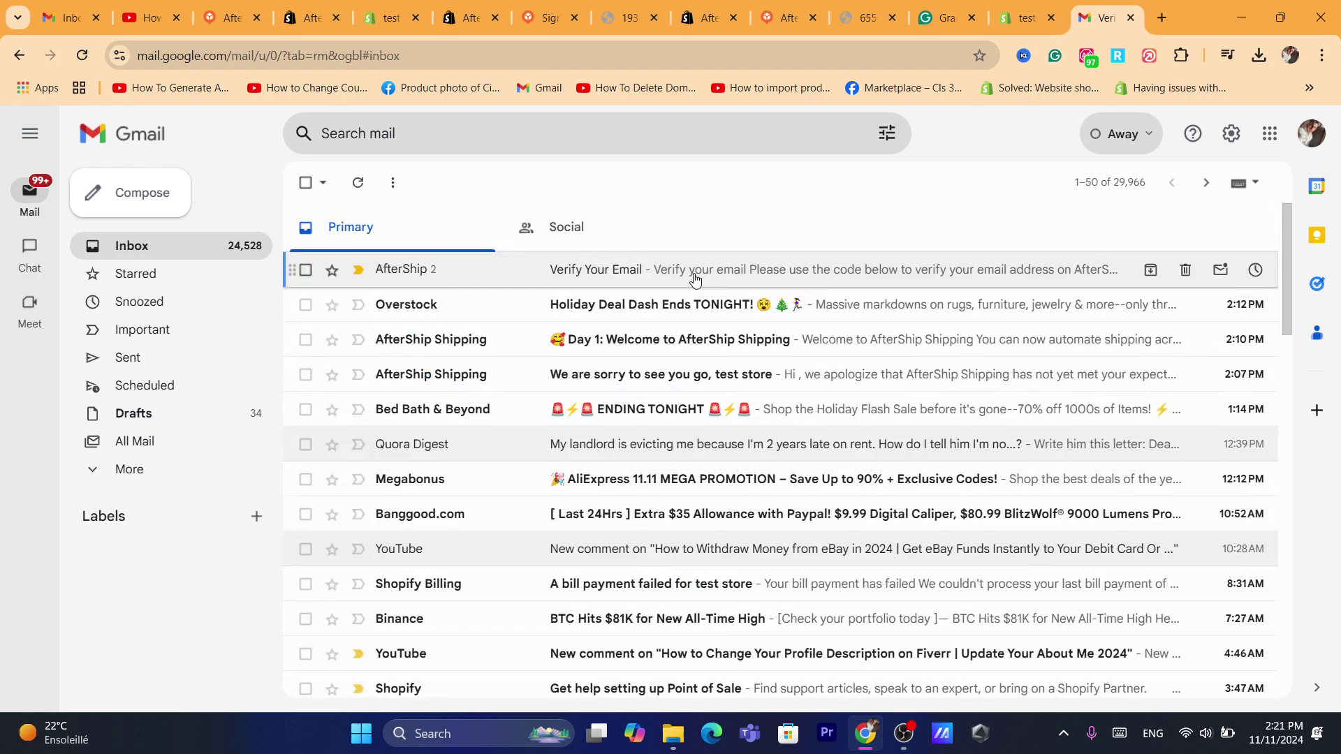
left_click(559, 261)
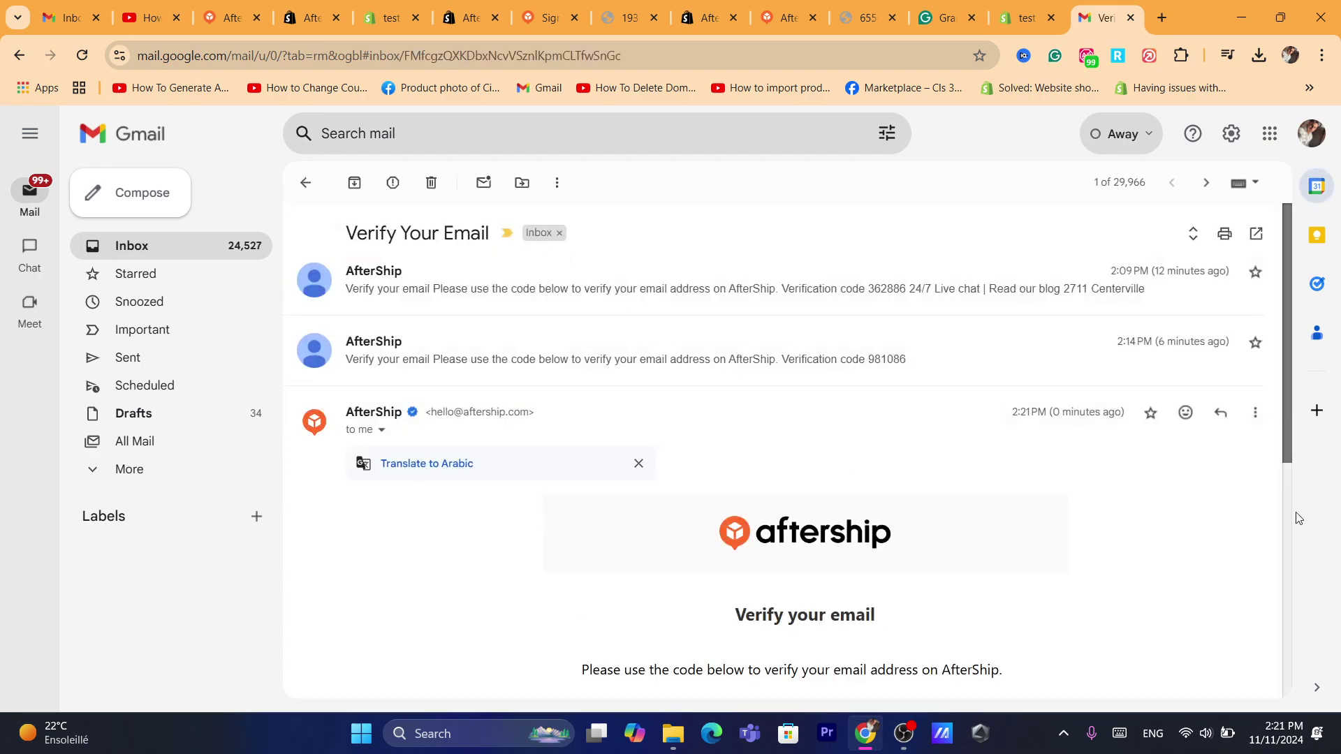
scroll(828, 503, "down", 3)
double_click(828, 503)
key("ctrl+c")
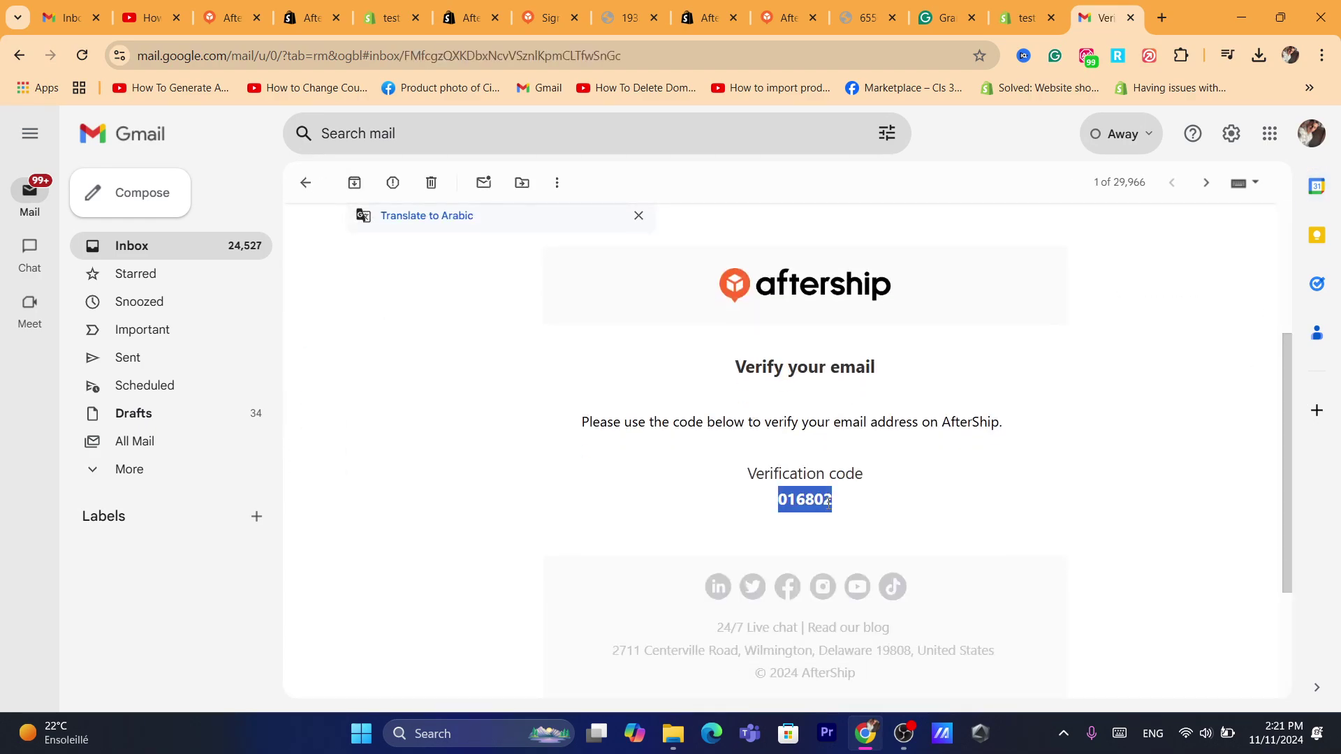
left_click(547, 9)
Paste the verification code, log in, and enter the test store organization's shipping workspace.
key("ctrl+v")
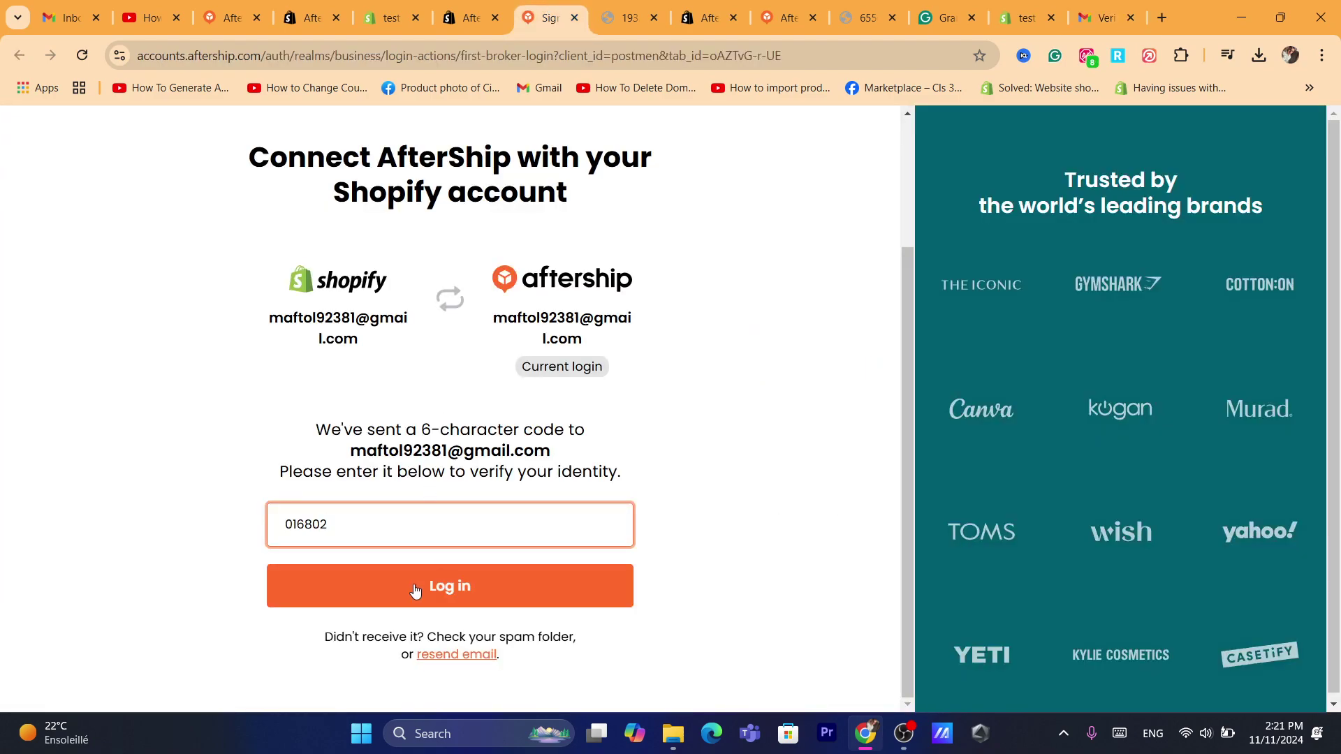
left_click(415, 589)
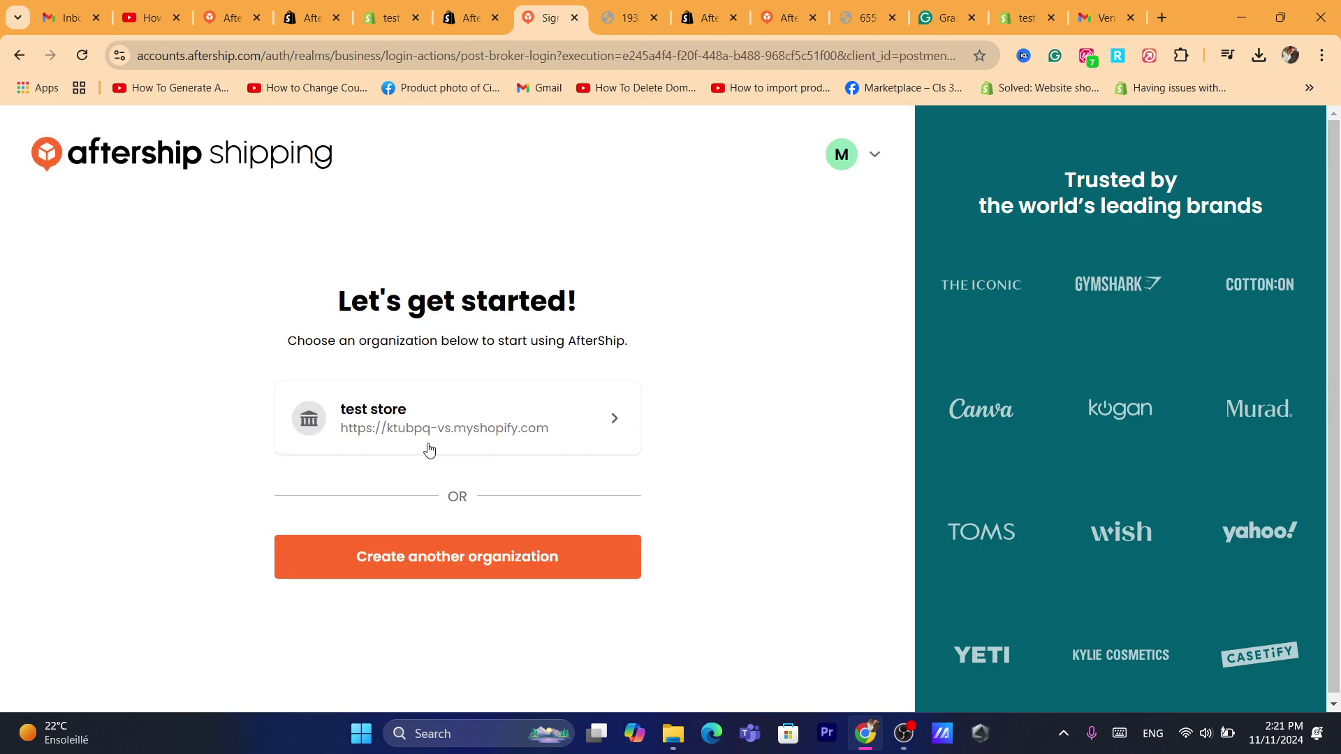
left_click(354, 423)
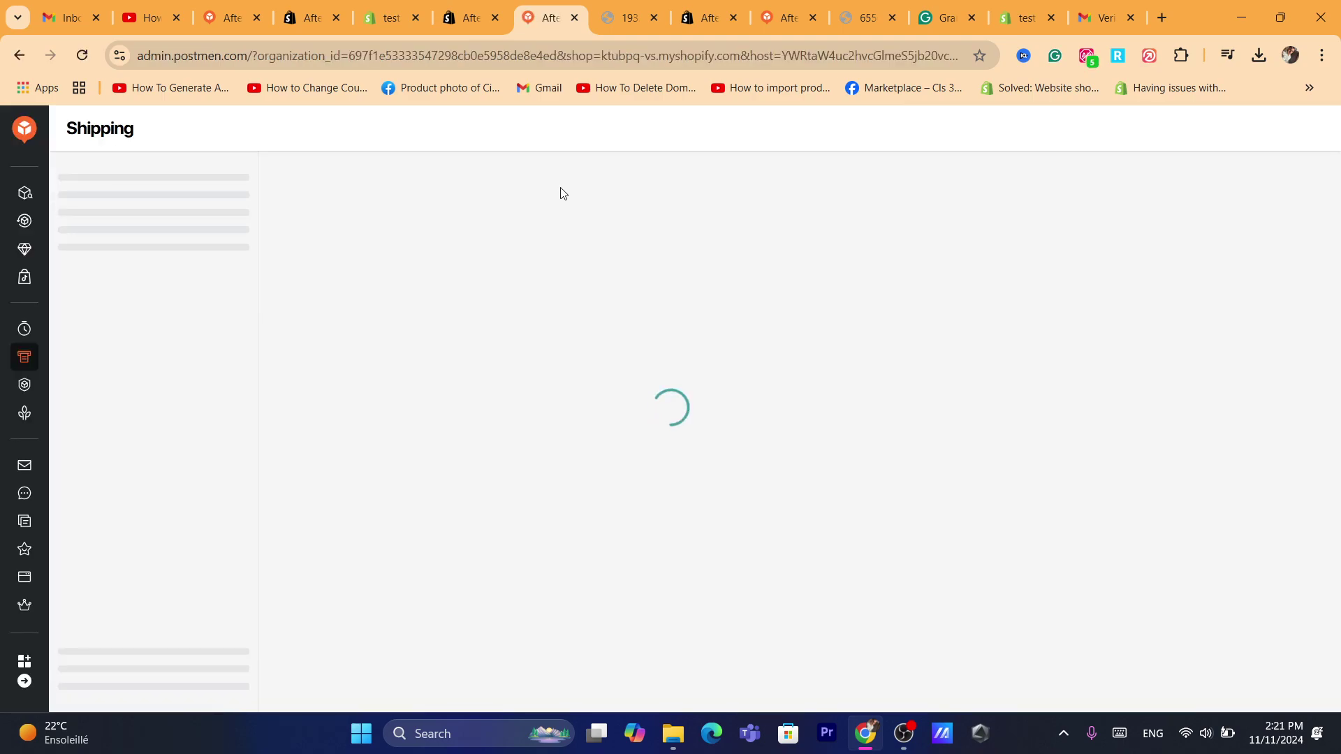
Load the suggested shopify.com address in the browser.
left_click(539, 50)
type("s")
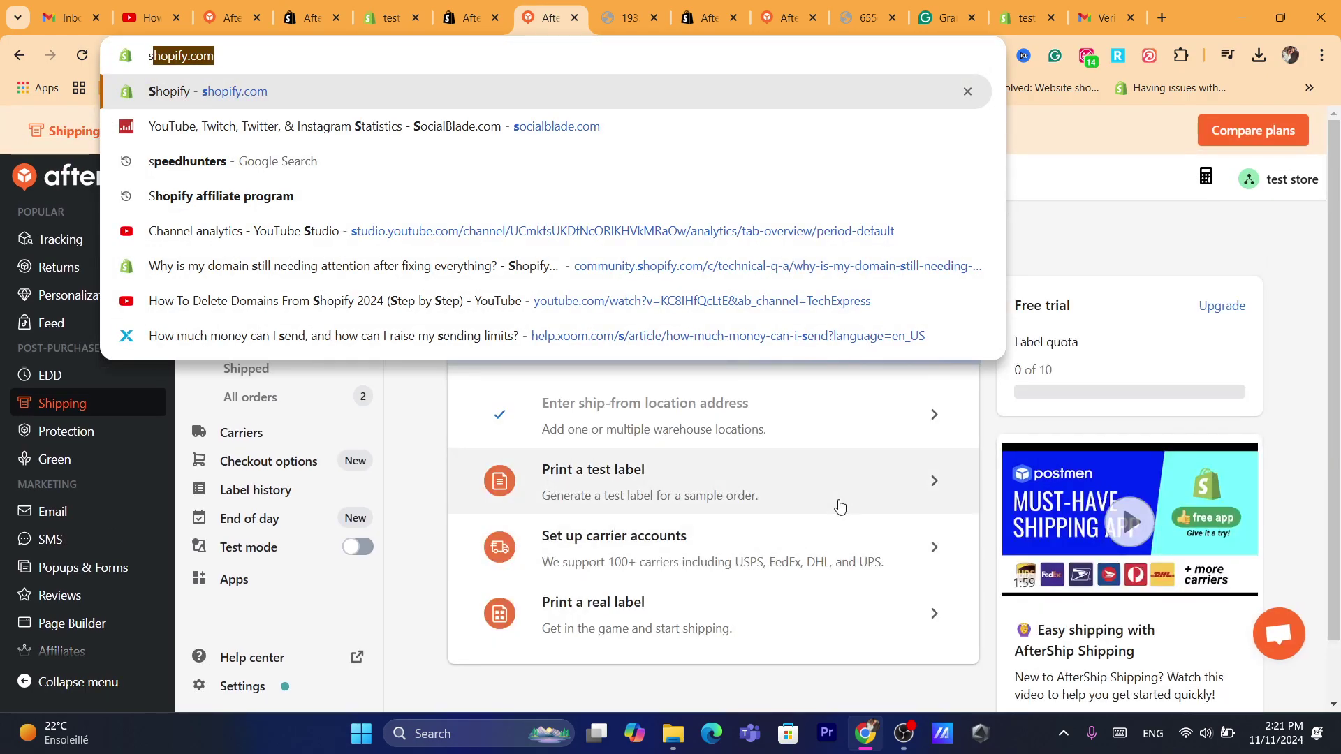
key("Return")
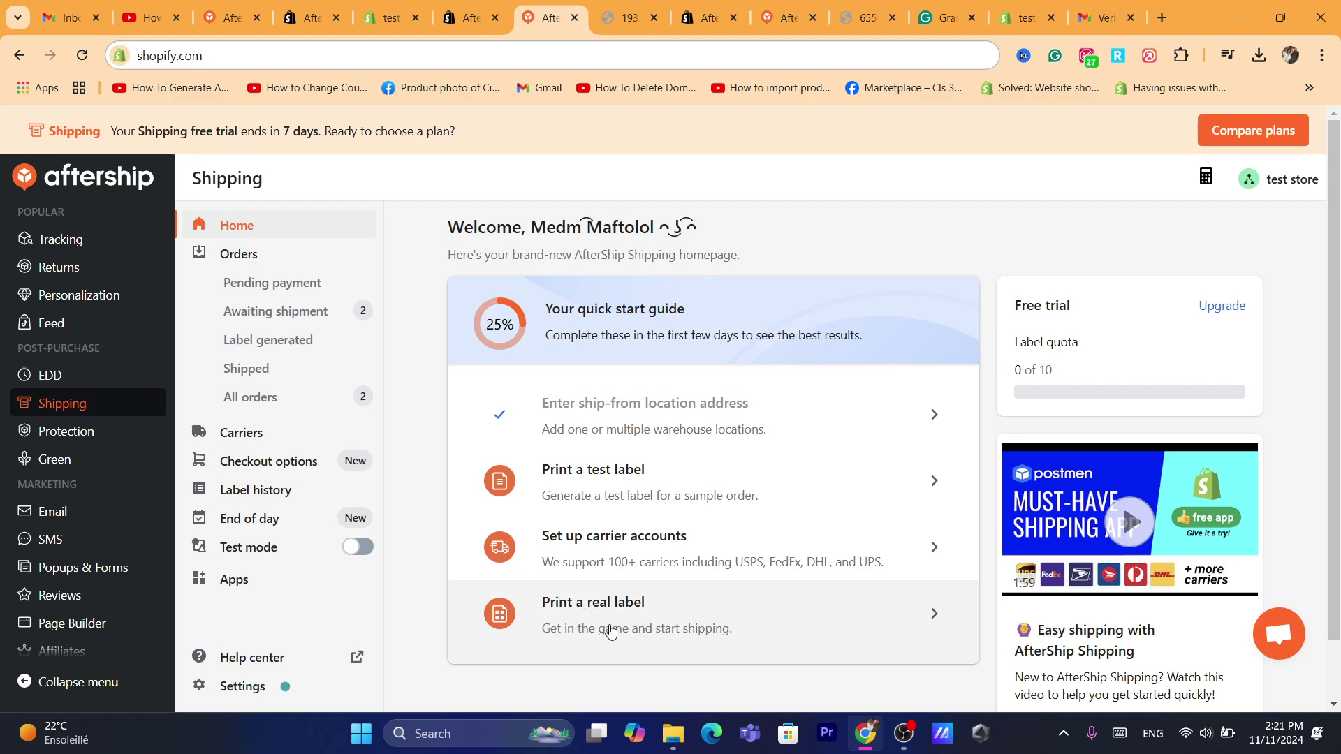
left_click(597, 609)
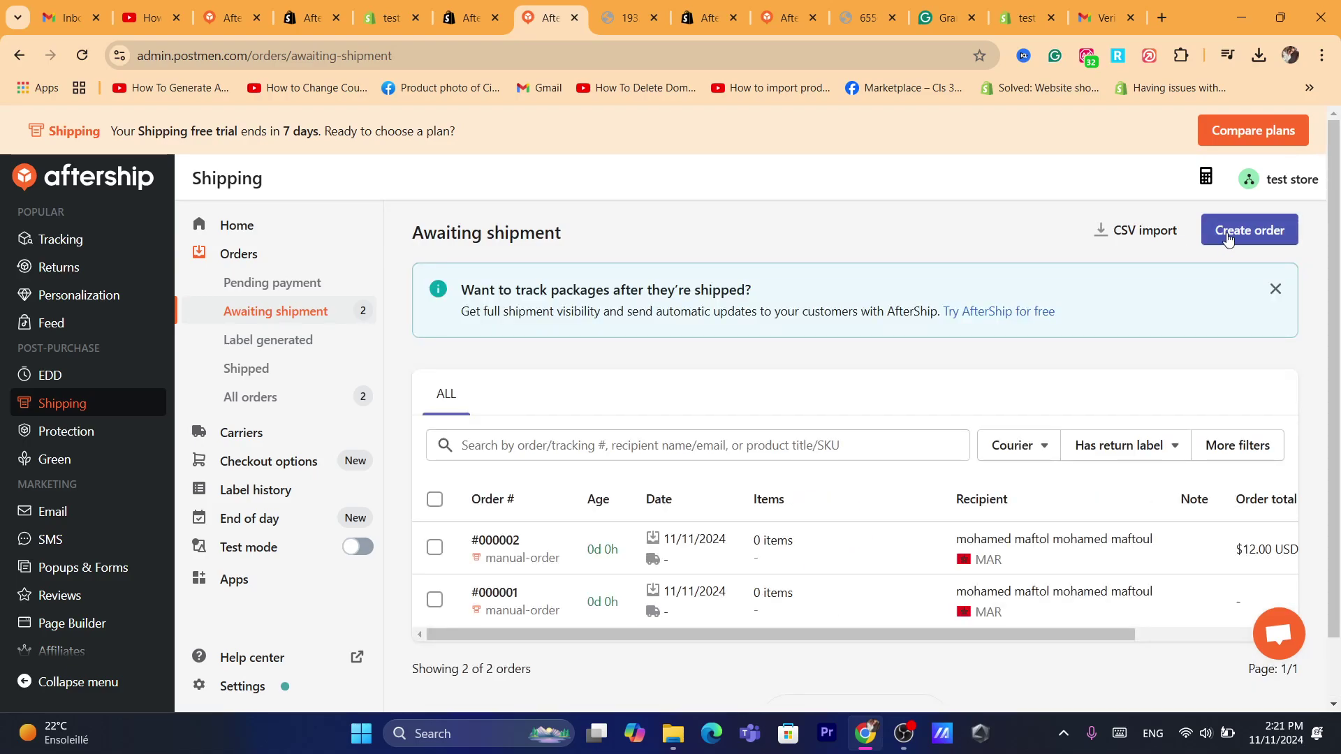
left_click(610, 63)
type("shopify.com")
key("Return")
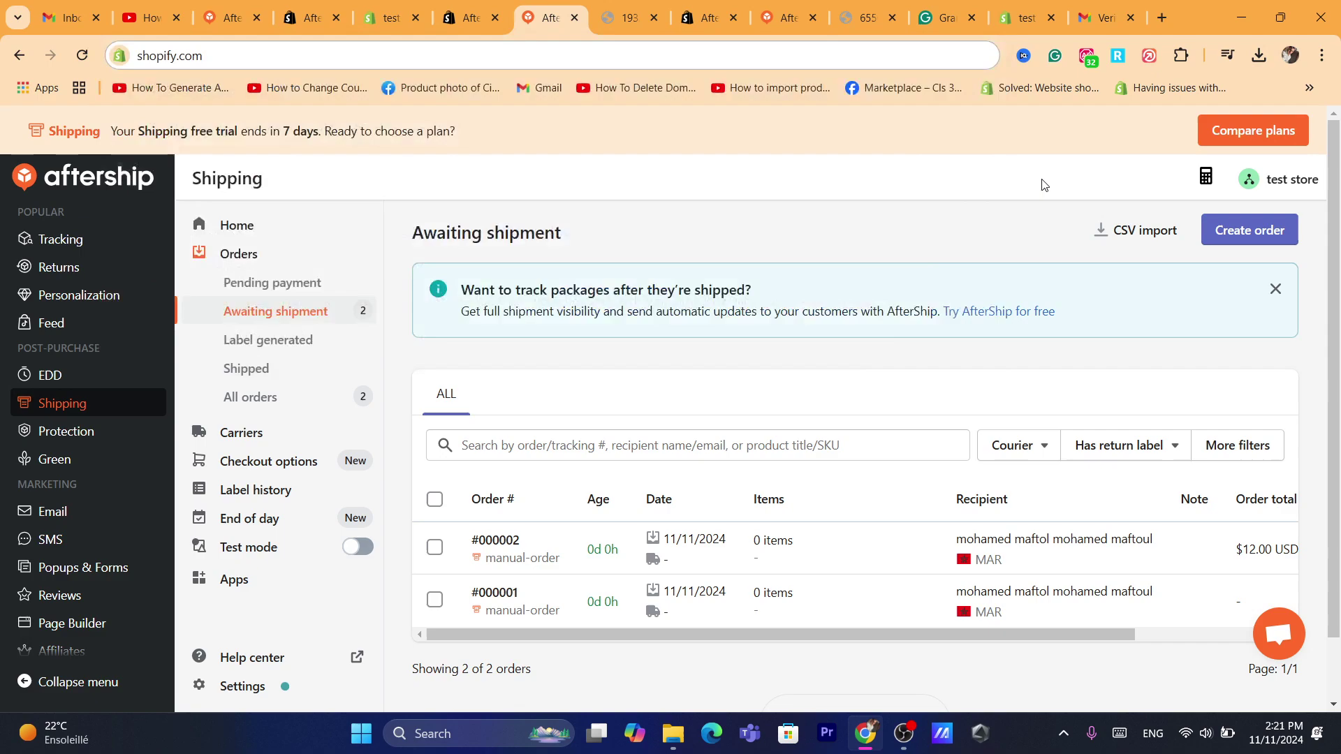
left_click(1260, 231)
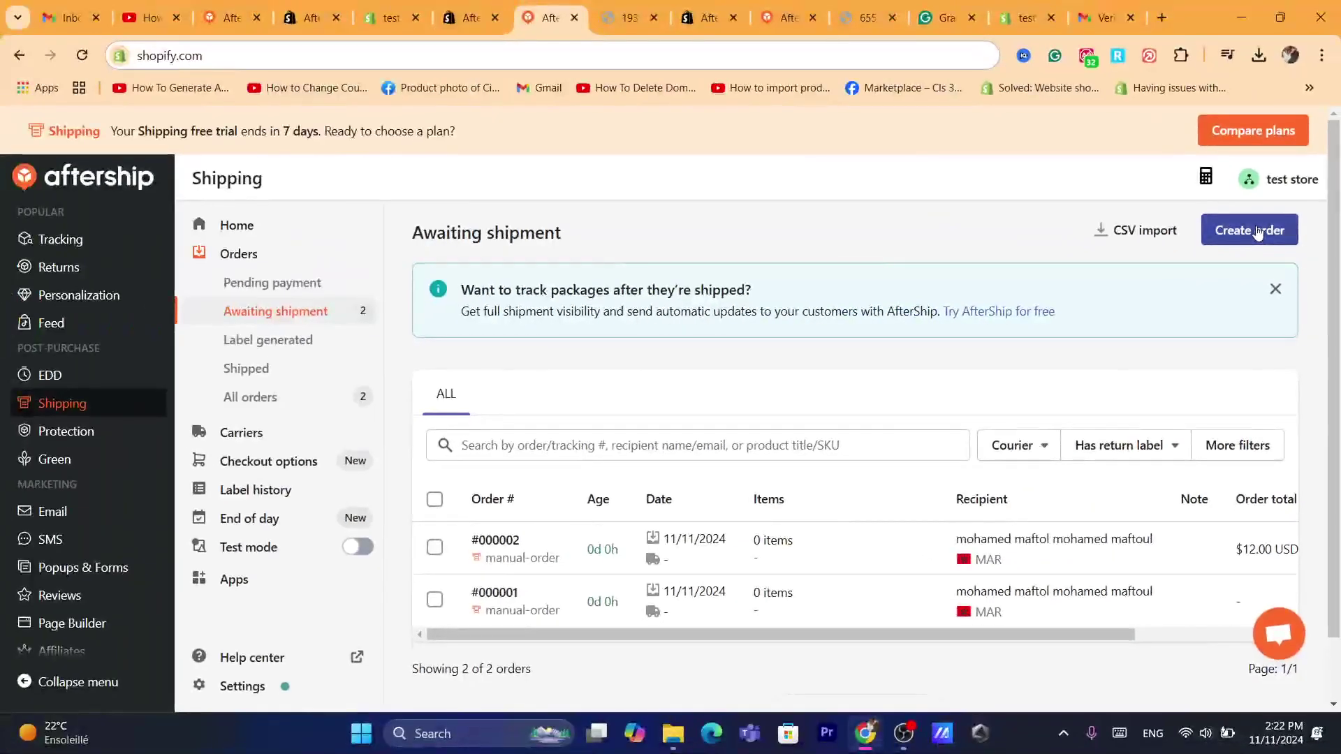
Start a new order and autofill the ship-from address from the saved Moroccan address (80000).
left_click(1258, 231)
left_click(360, 272)
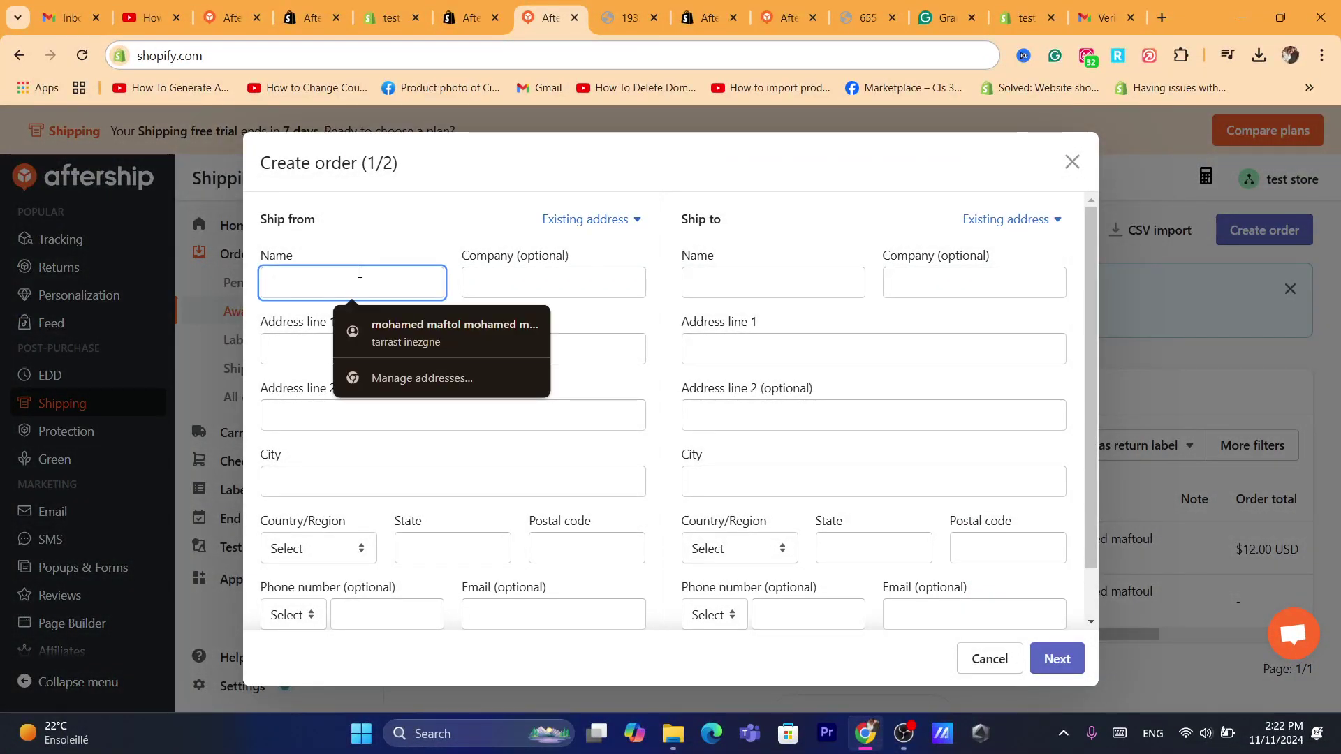
type("s")
key("BackSpace")
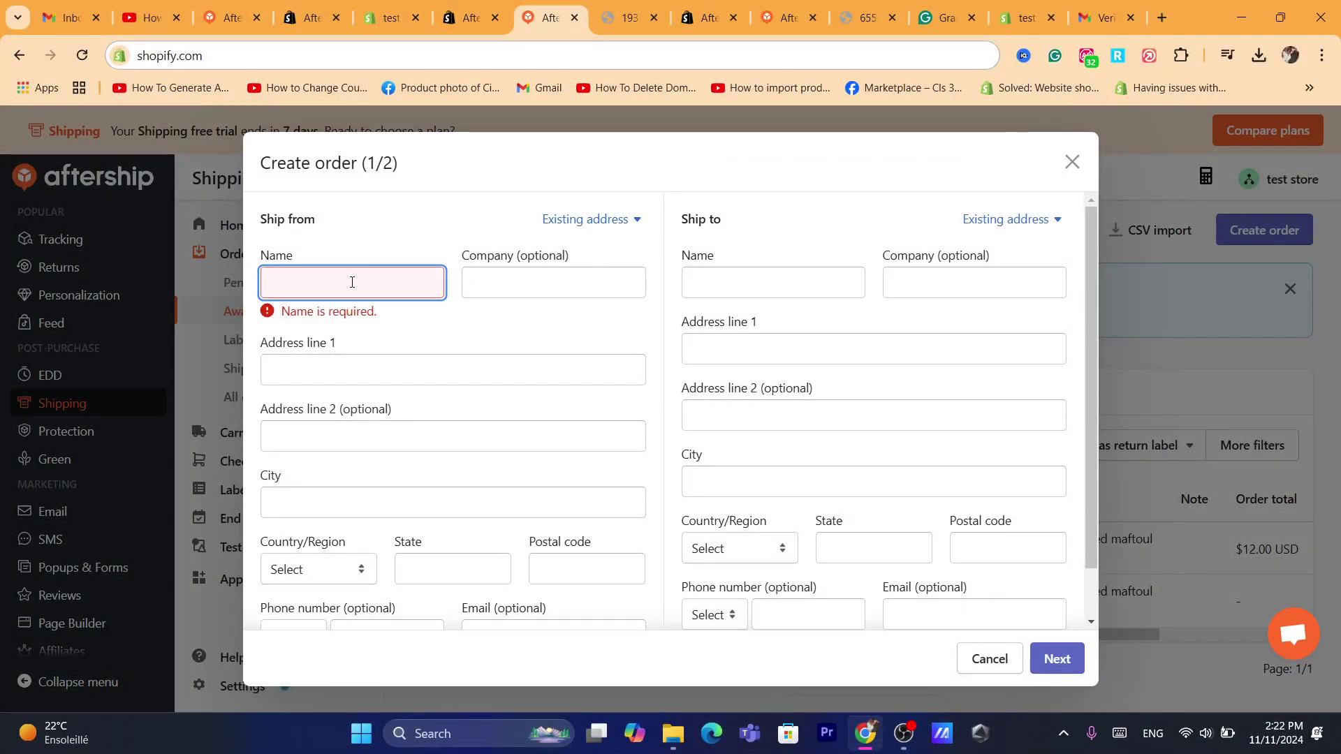
left_click(352, 282)
left_click(427, 326)
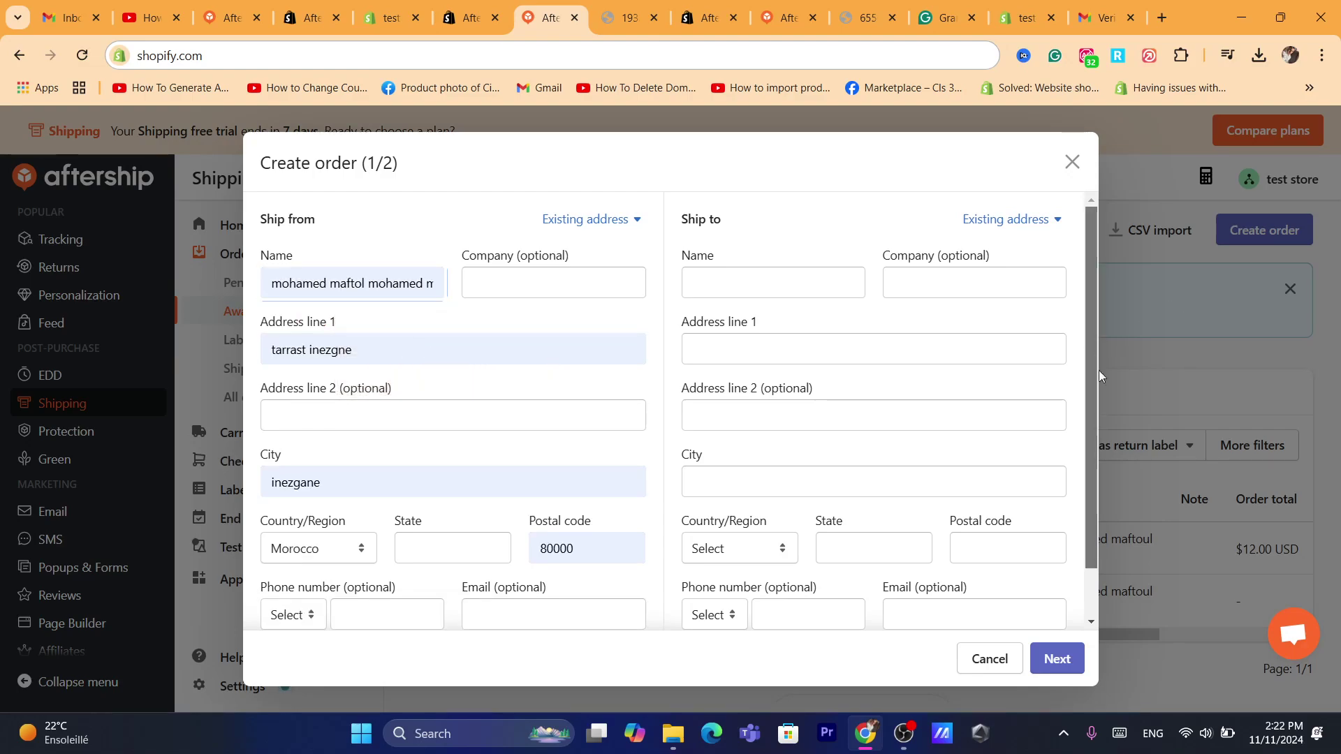
scroll(1091, 419, "down", 1)
Fill the ship-from State as 'ddsd' and move through the phone and email fields.
left_click(435, 491)
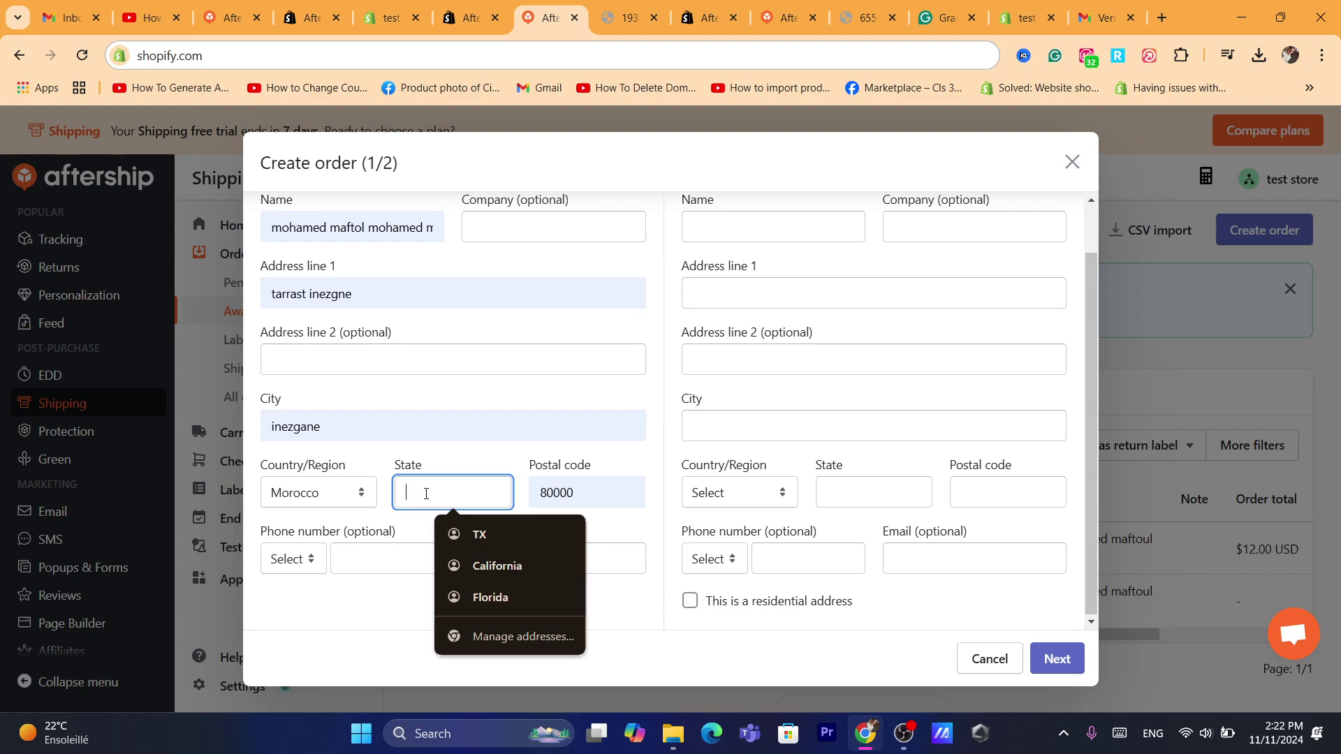
type("ddsd")
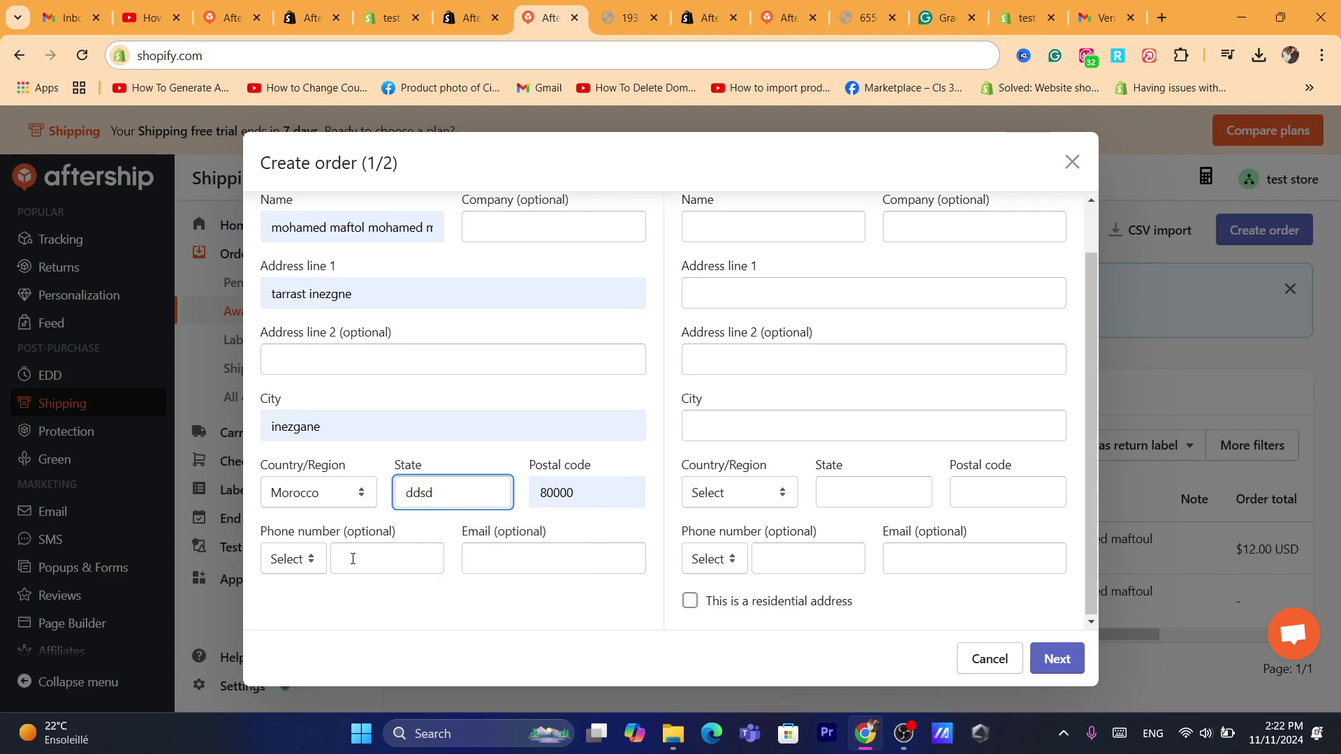
left_click(353, 559)
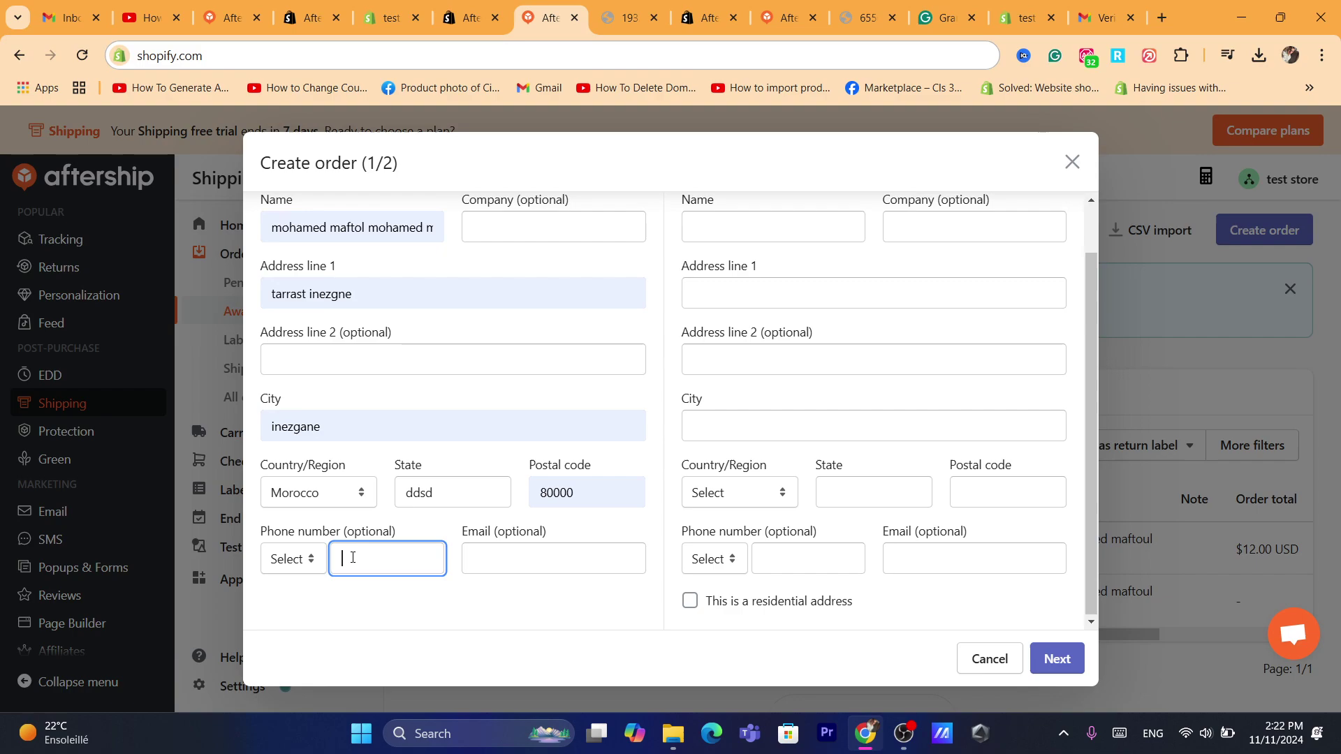
left_click(473, 558)
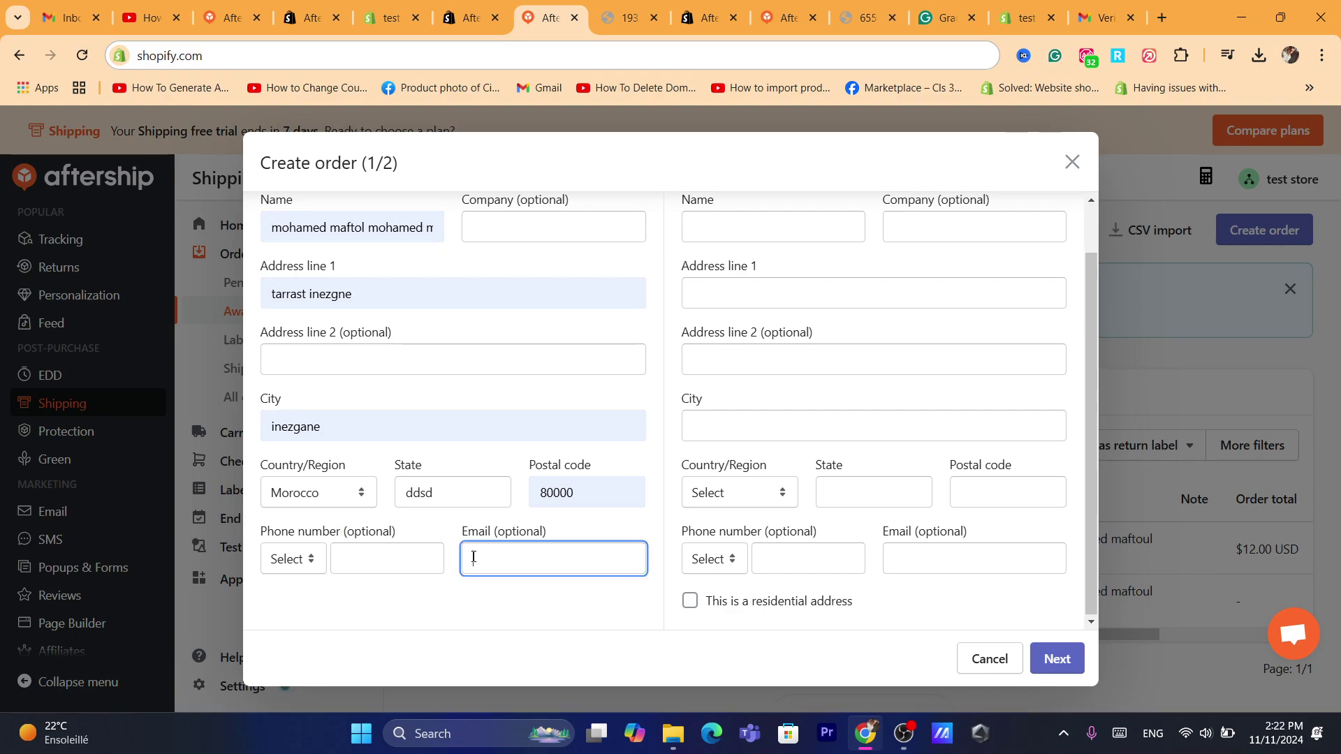
left_click_drag(1097, 536, 1031, 322)
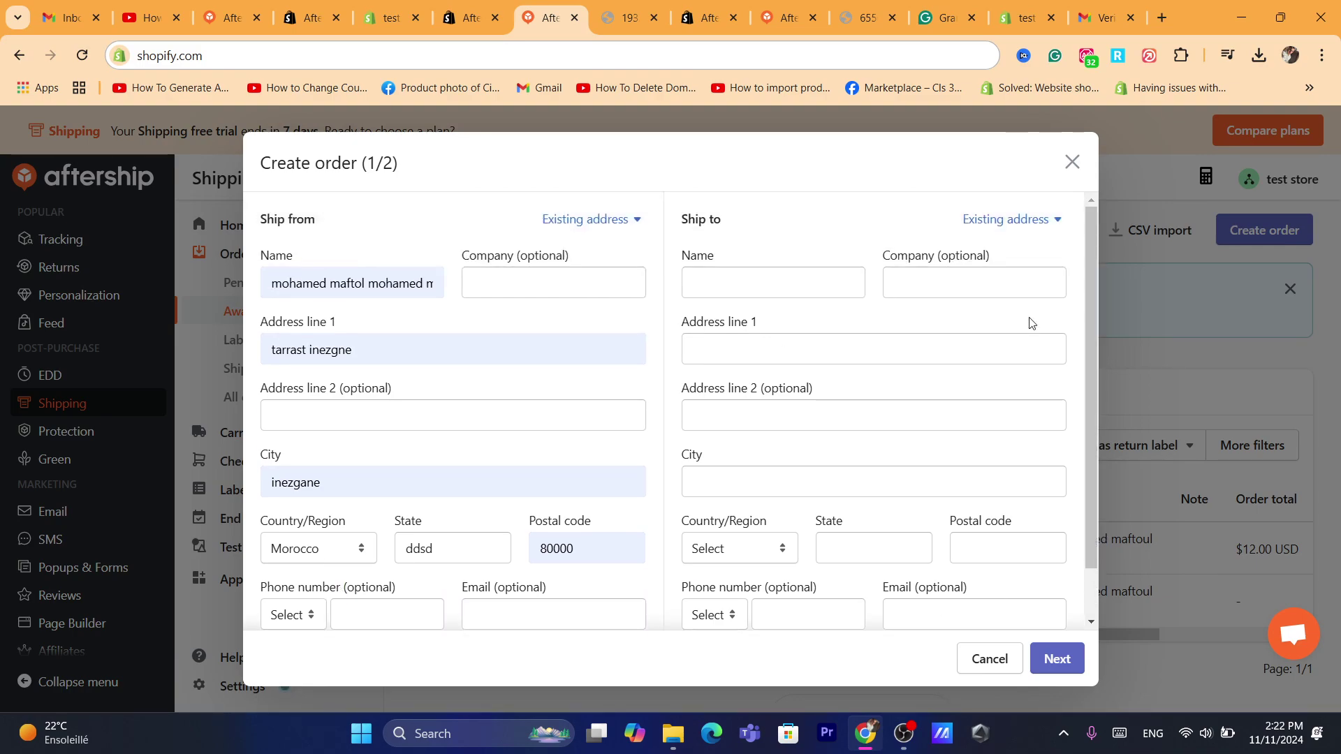
Autofill the ship-to address from the saved Moroccan address, add its state, and continue to step 2/2.
triple_click(697, 220)
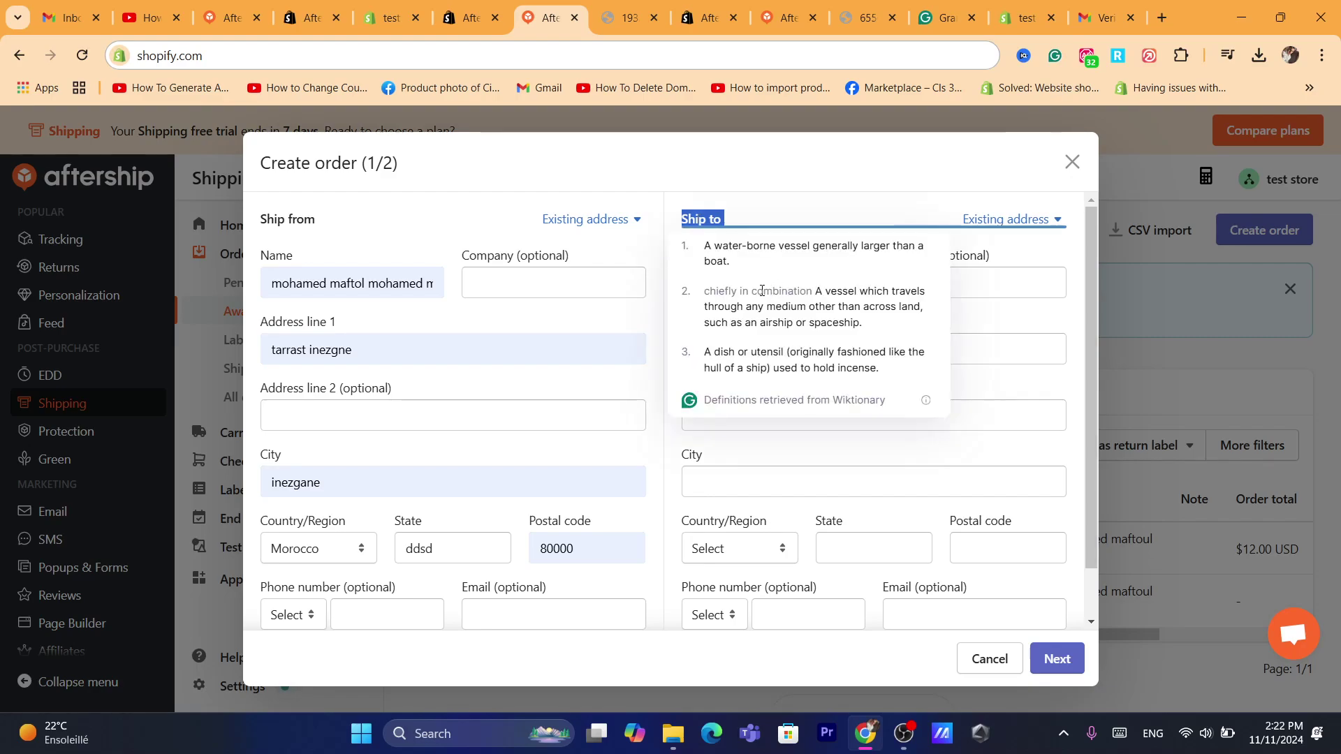
left_click(690, 211)
left_click(765, 282)
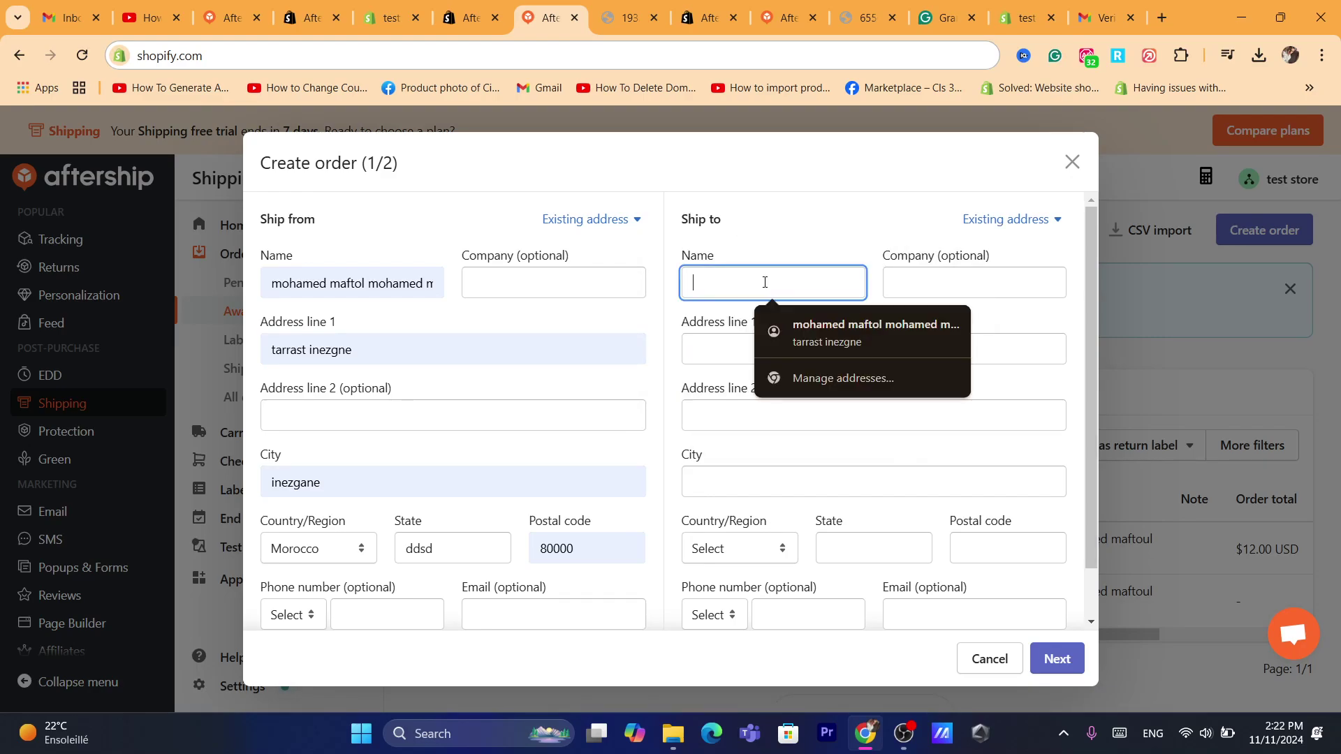
left_click(869, 330)
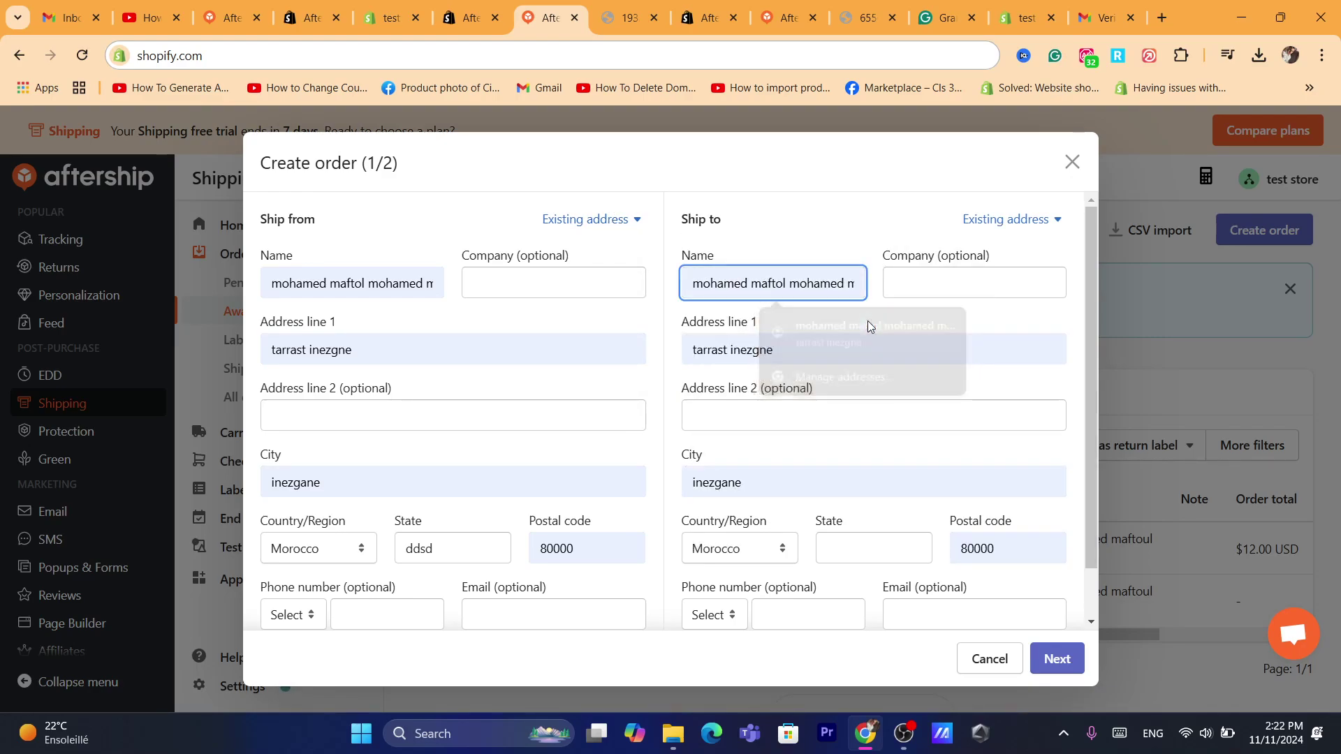
left_click(761, 415)
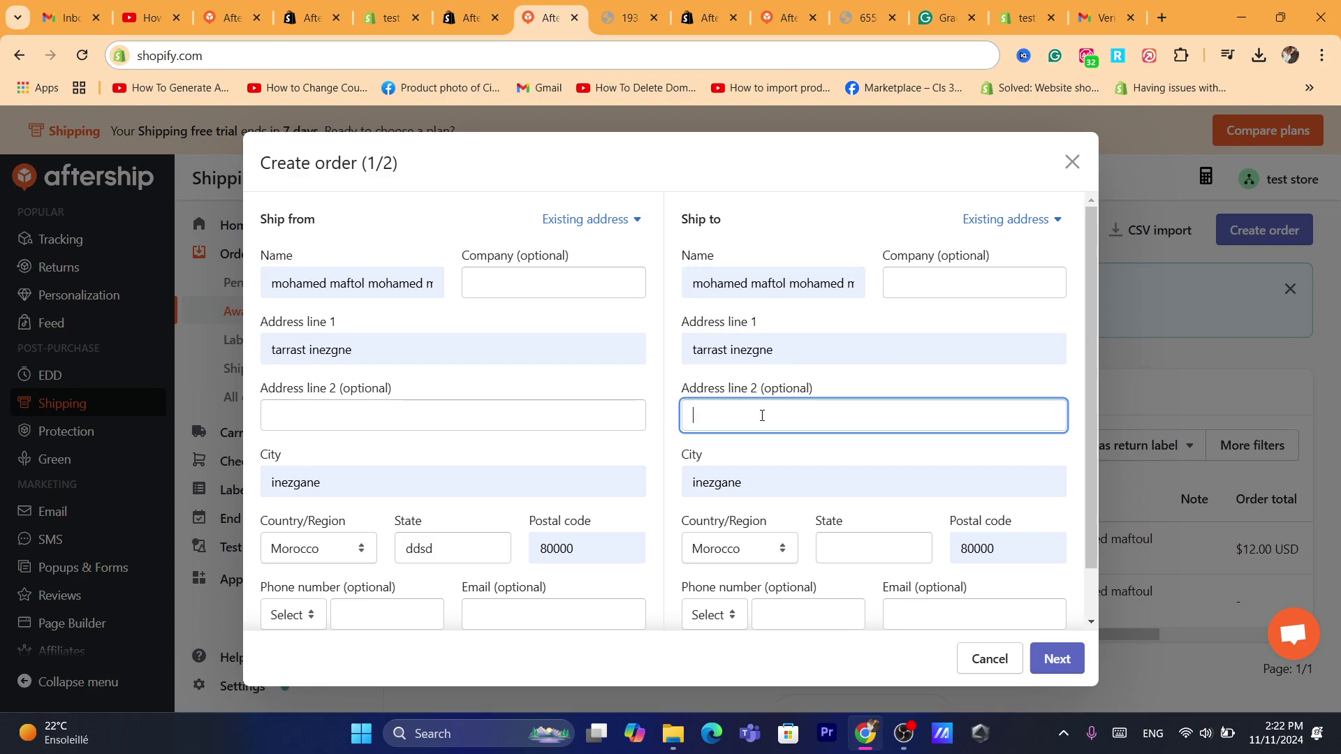
scroll(1091, 454, "down", 1)
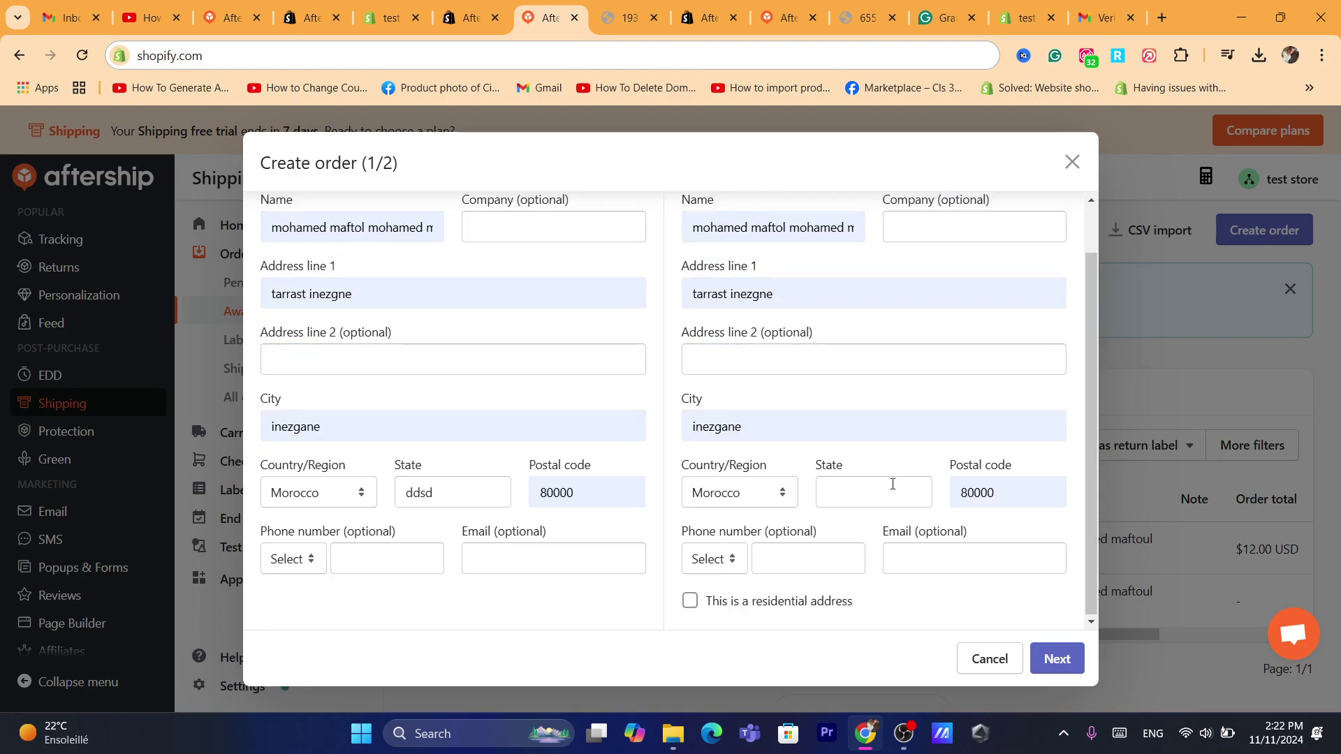
left_click(893, 484)
type("s")
triple_click(732, 535)
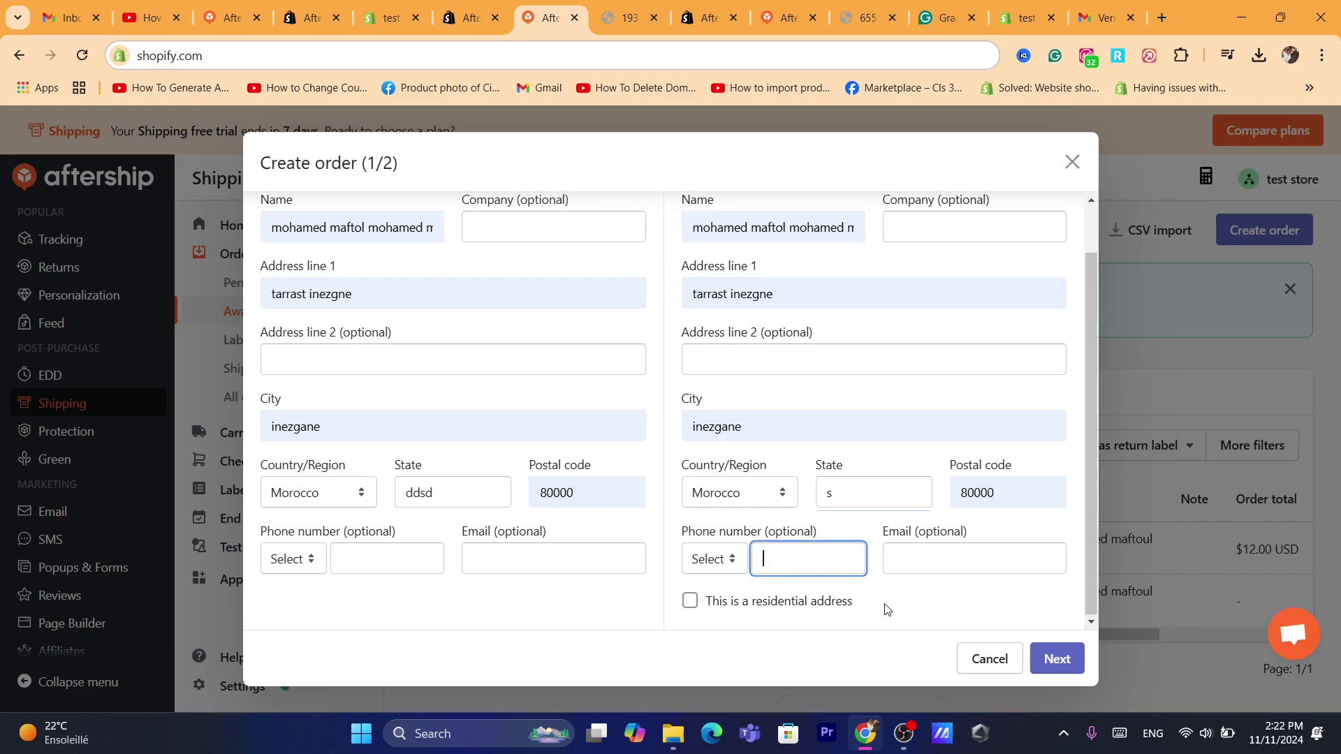
left_click(1062, 656)
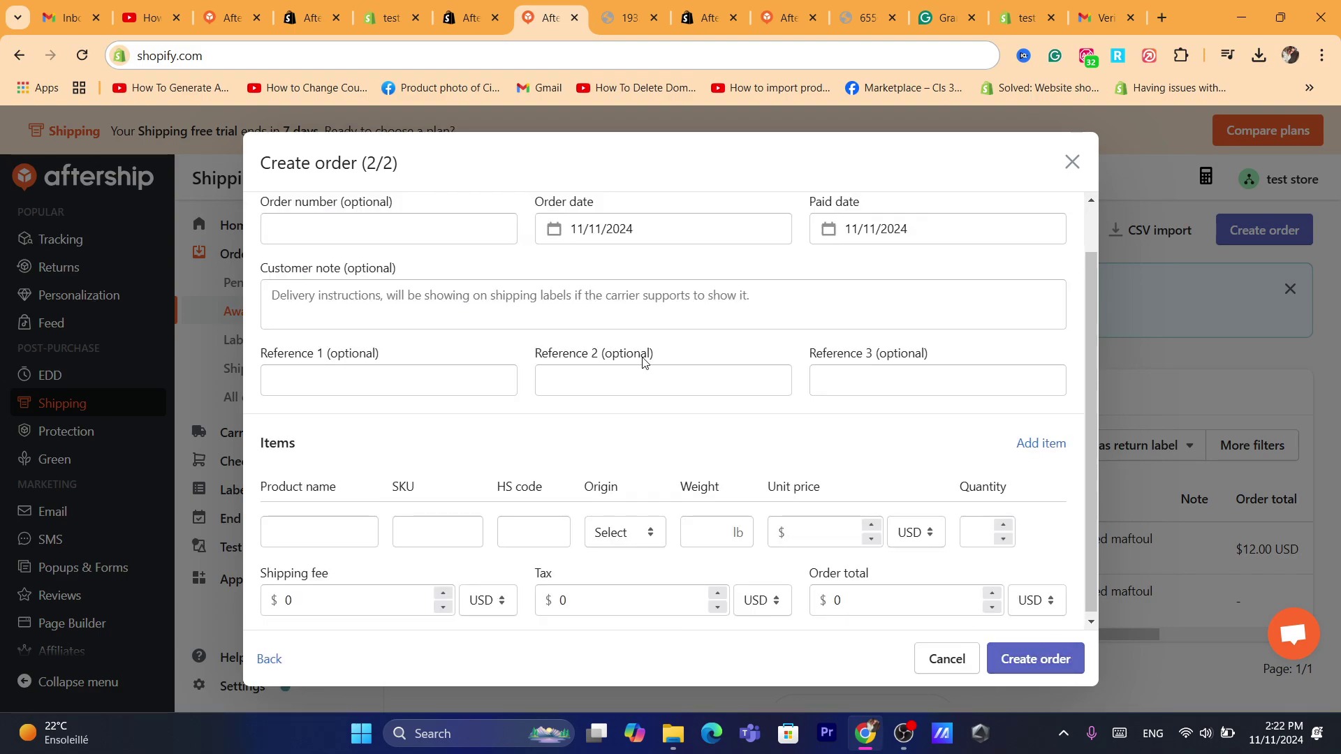
Enter a $100 shipping fee and $12 tax in the order details.
scroll(1131, 472, "down", 1)
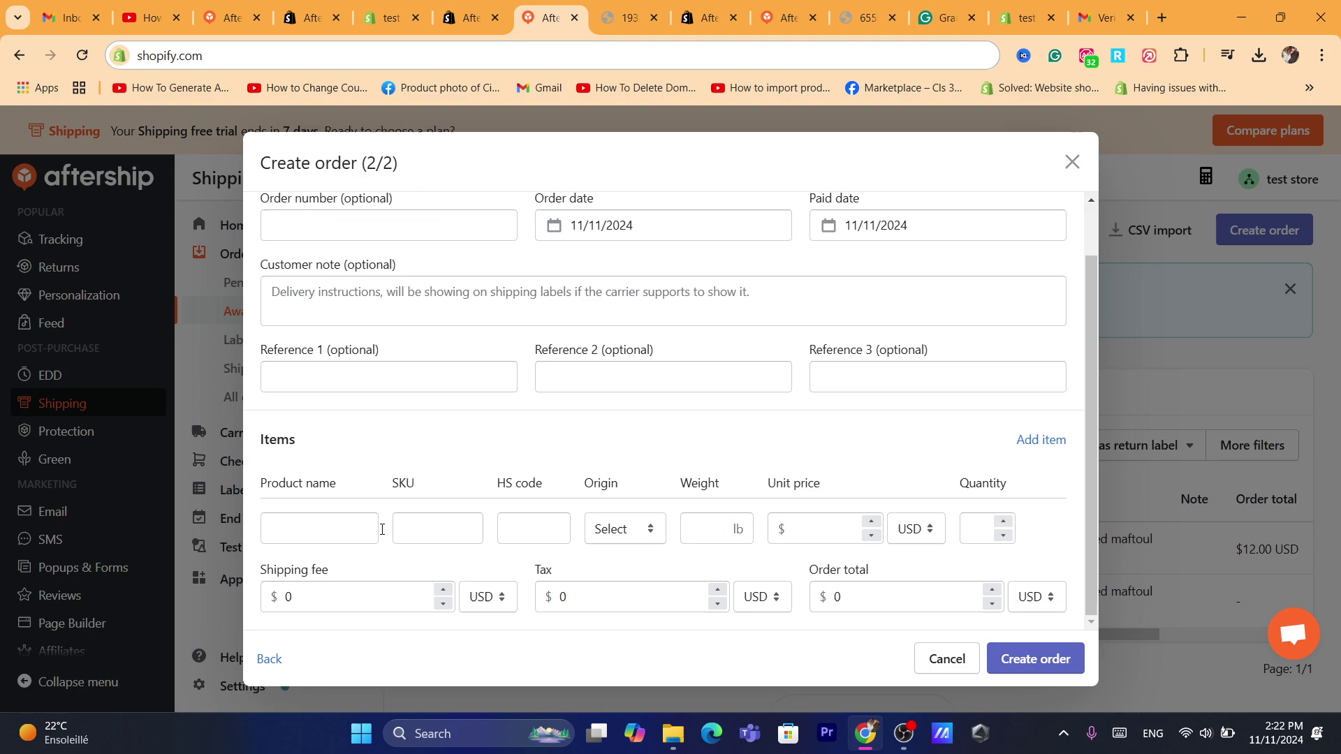
left_click(343, 587)
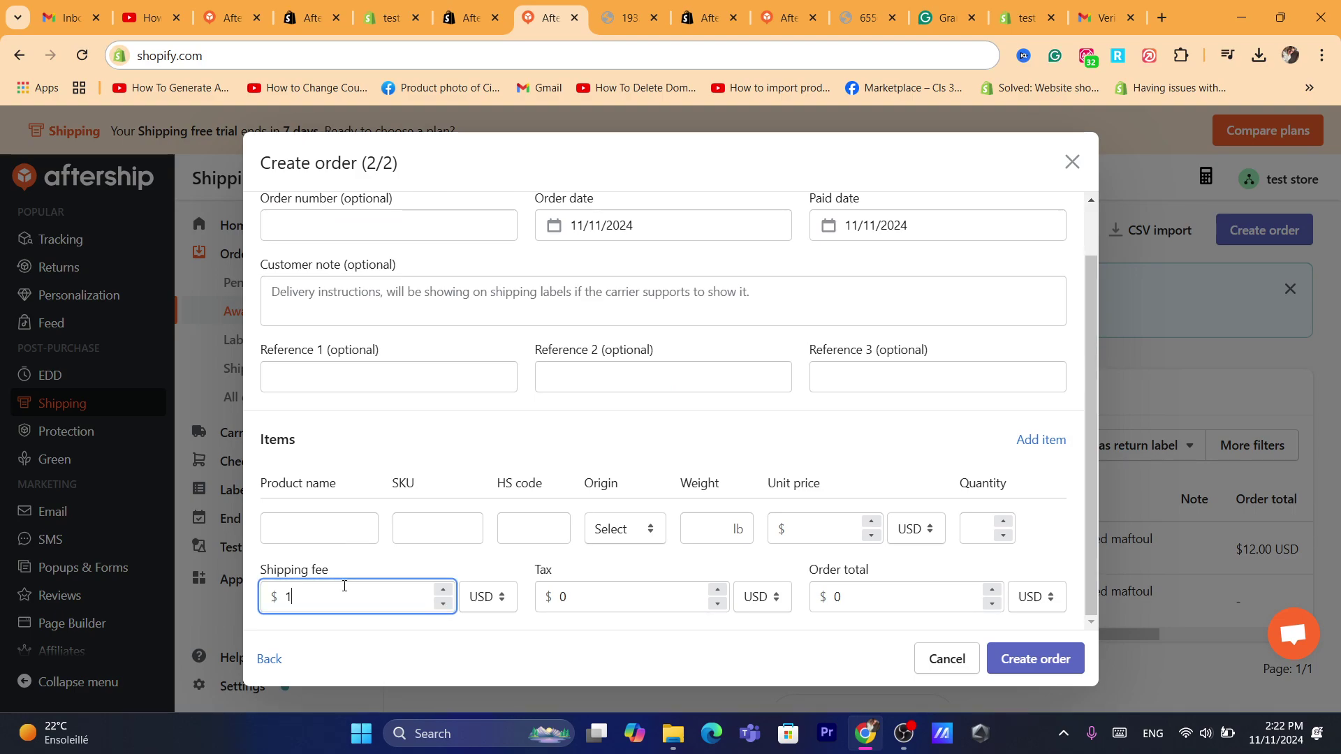
left_click(584, 607)
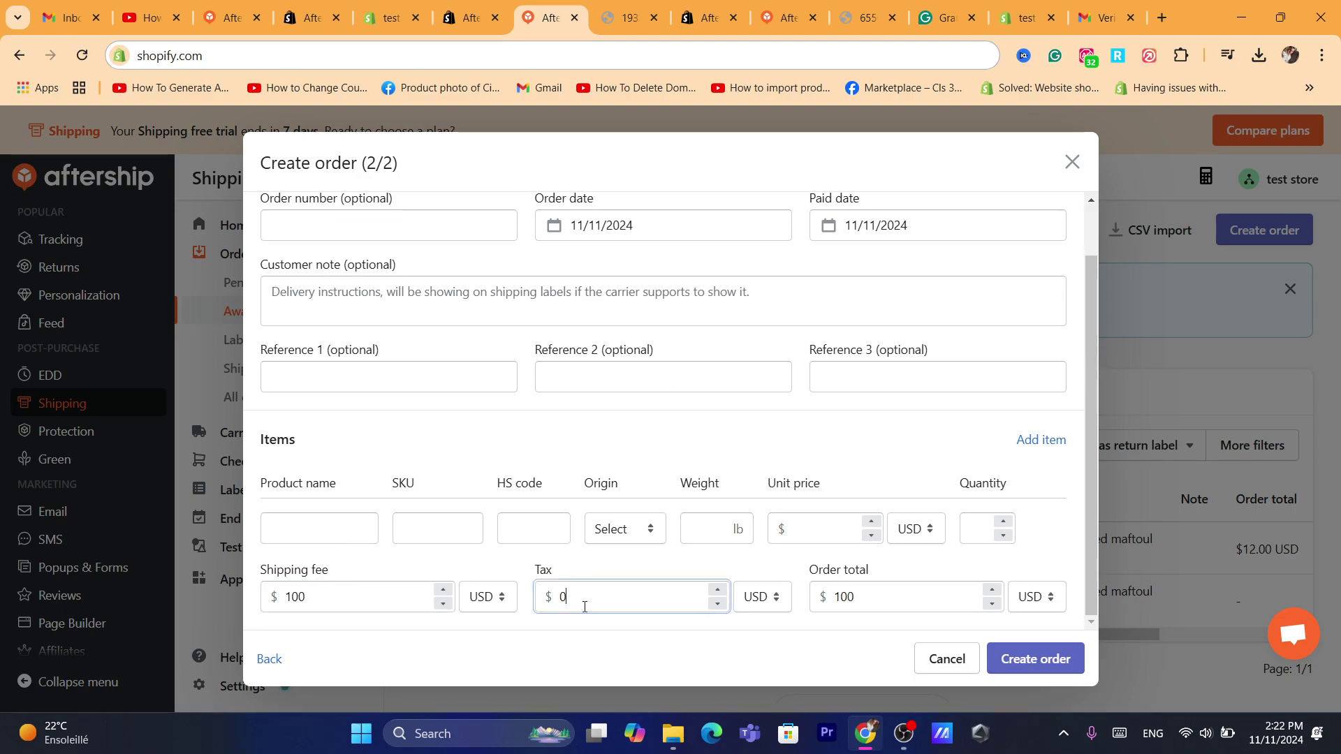
double_click(584, 607)
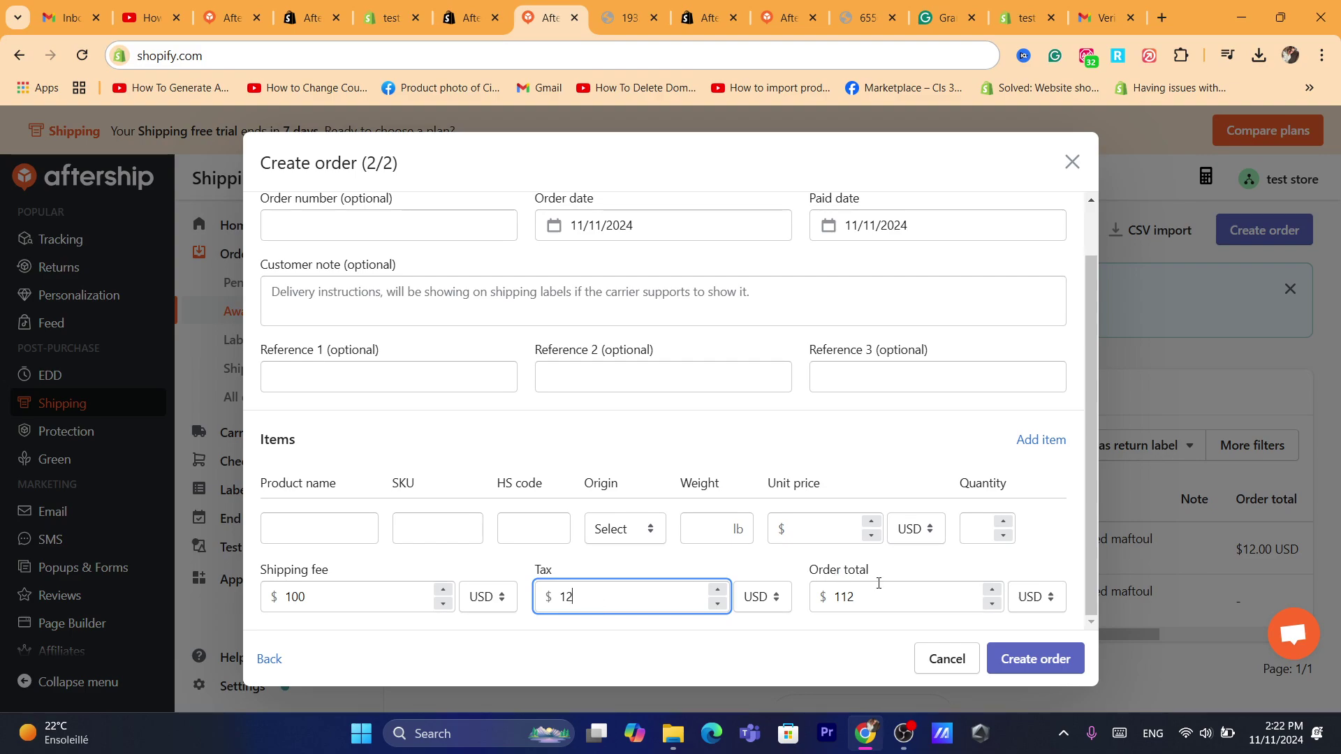
left_click(857, 594)
double_click(856, 595)
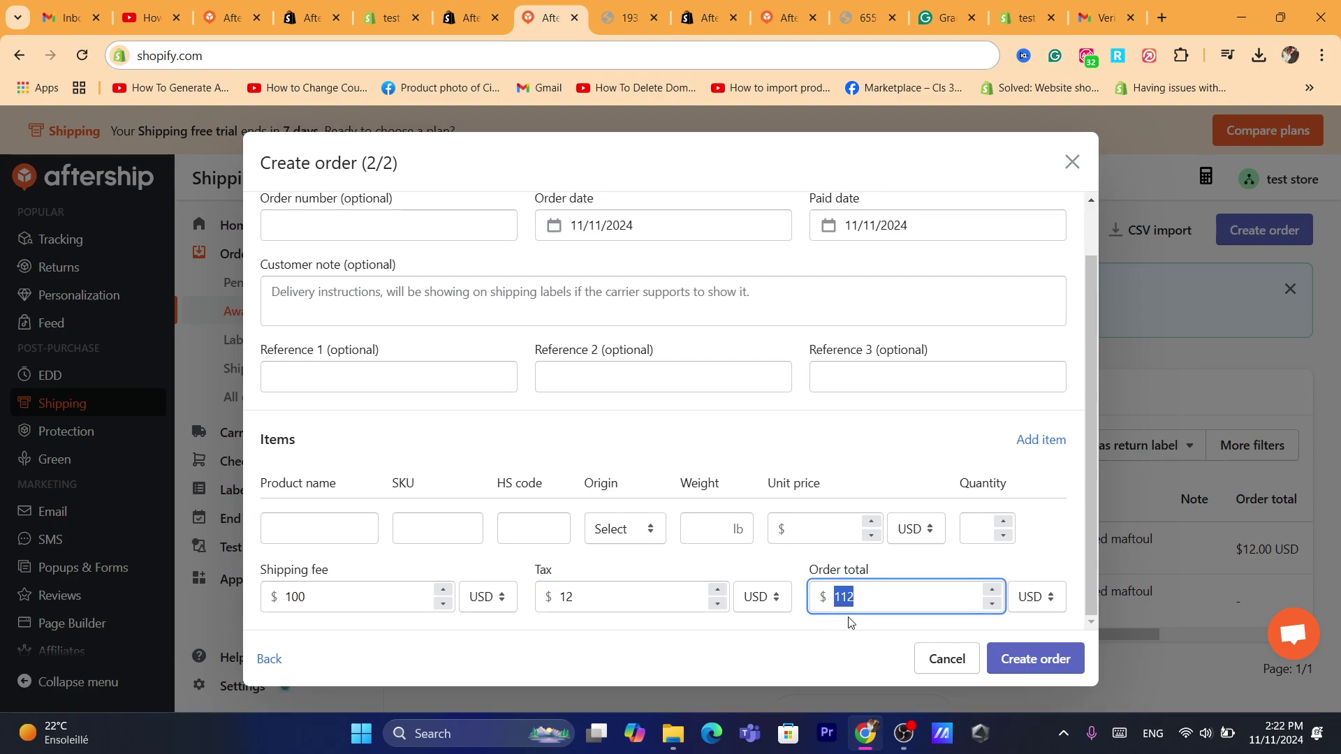
left_click(758, 558)
Add a 12 lb item from Aruba priced in USD, quantity 1, and create the order.
left_click(724, 529)
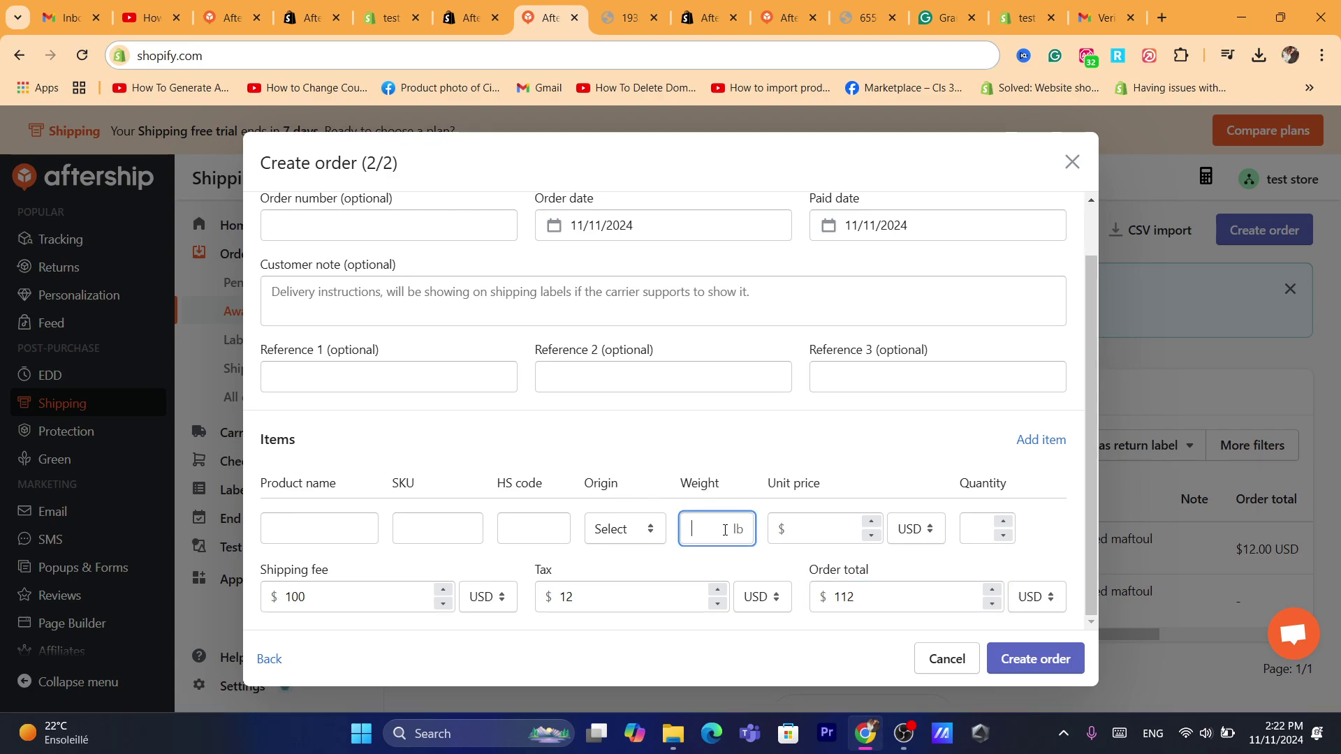
type("12")
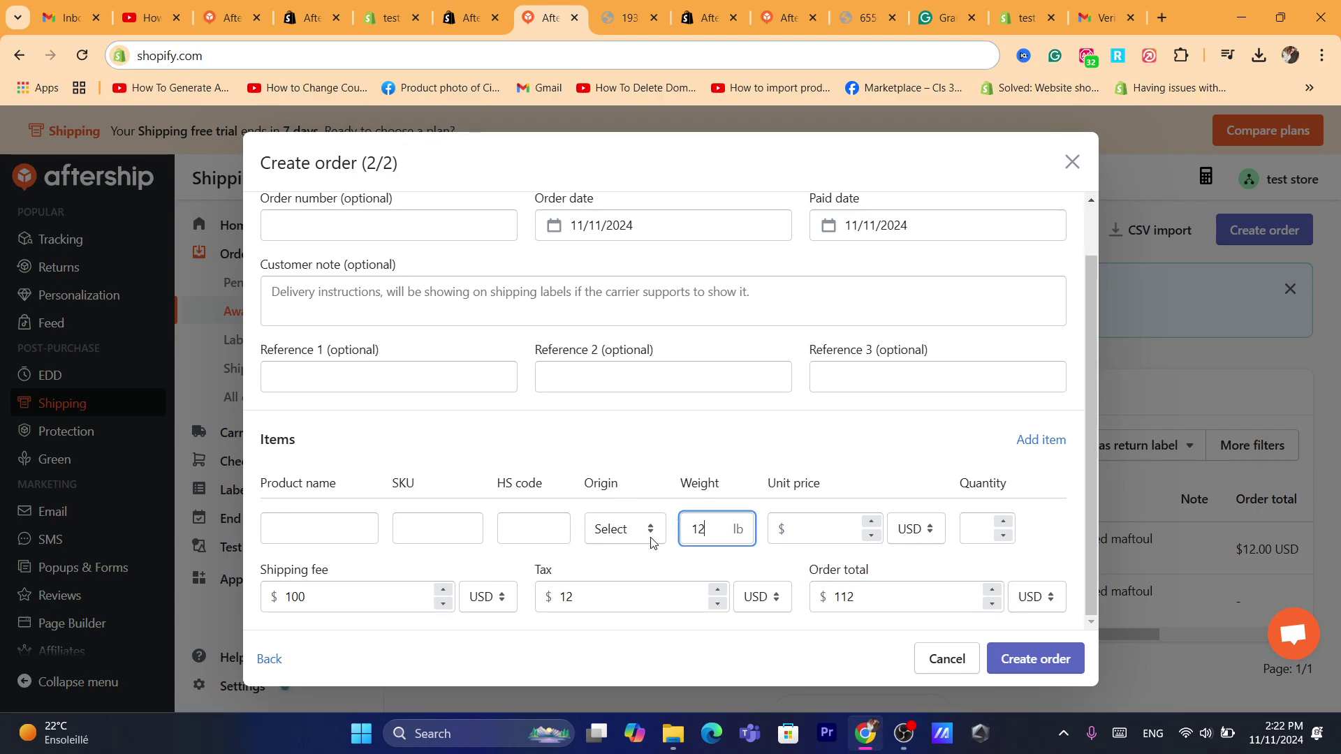
left_click(649, 539)
left_click(661, 351)
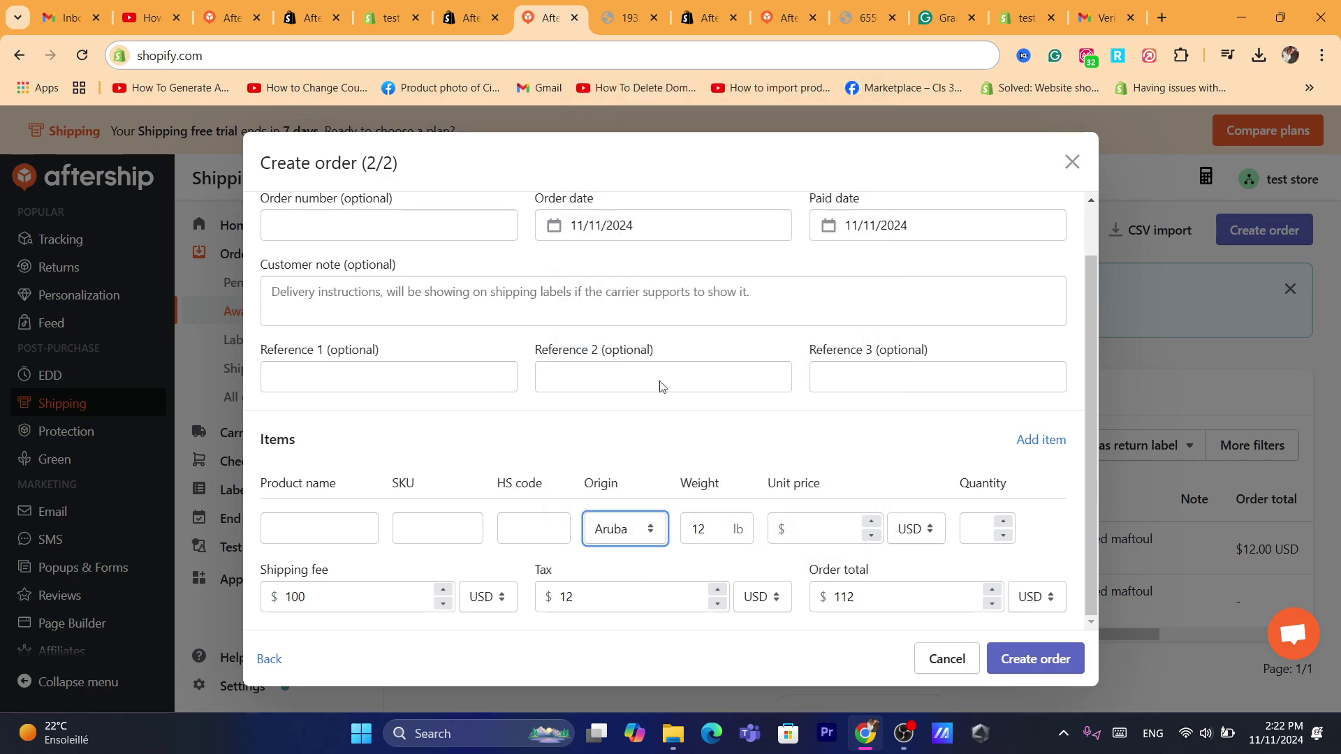
left_click(931, 539)
left_click(815, 443)
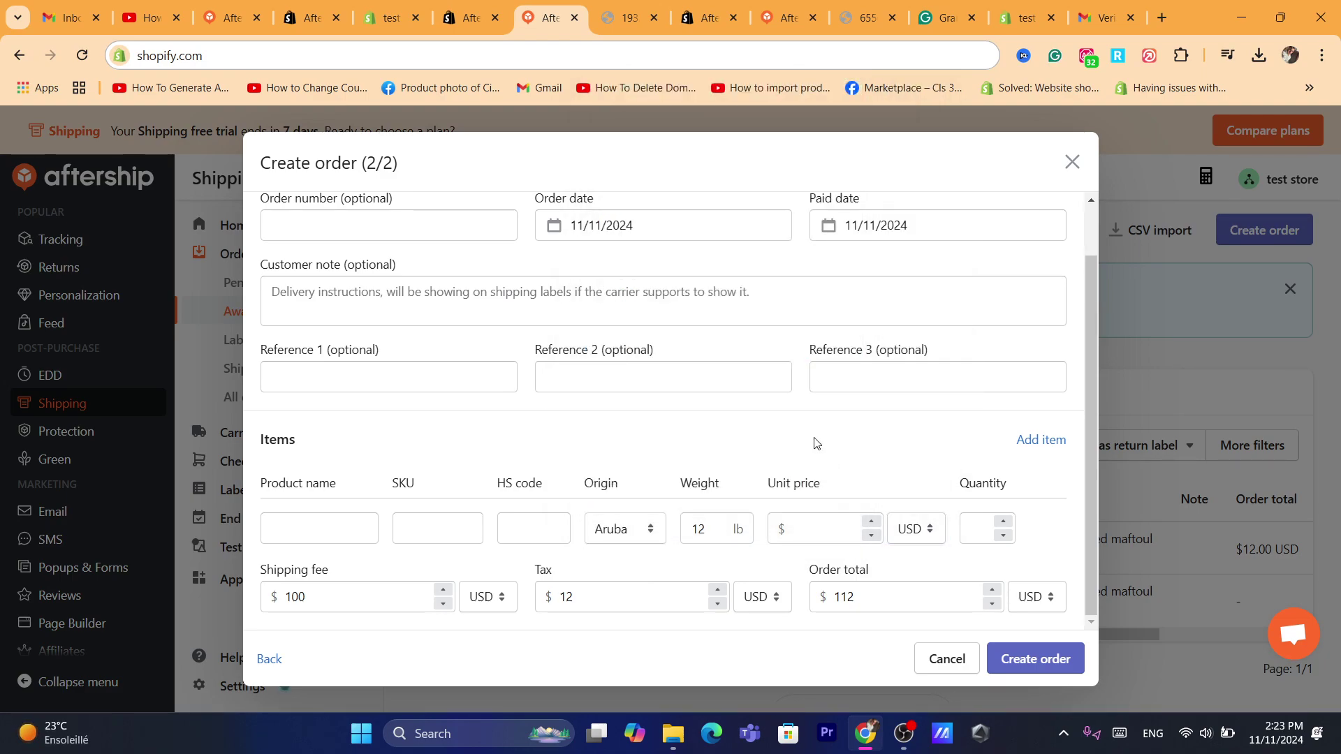
left_click(991, 531)
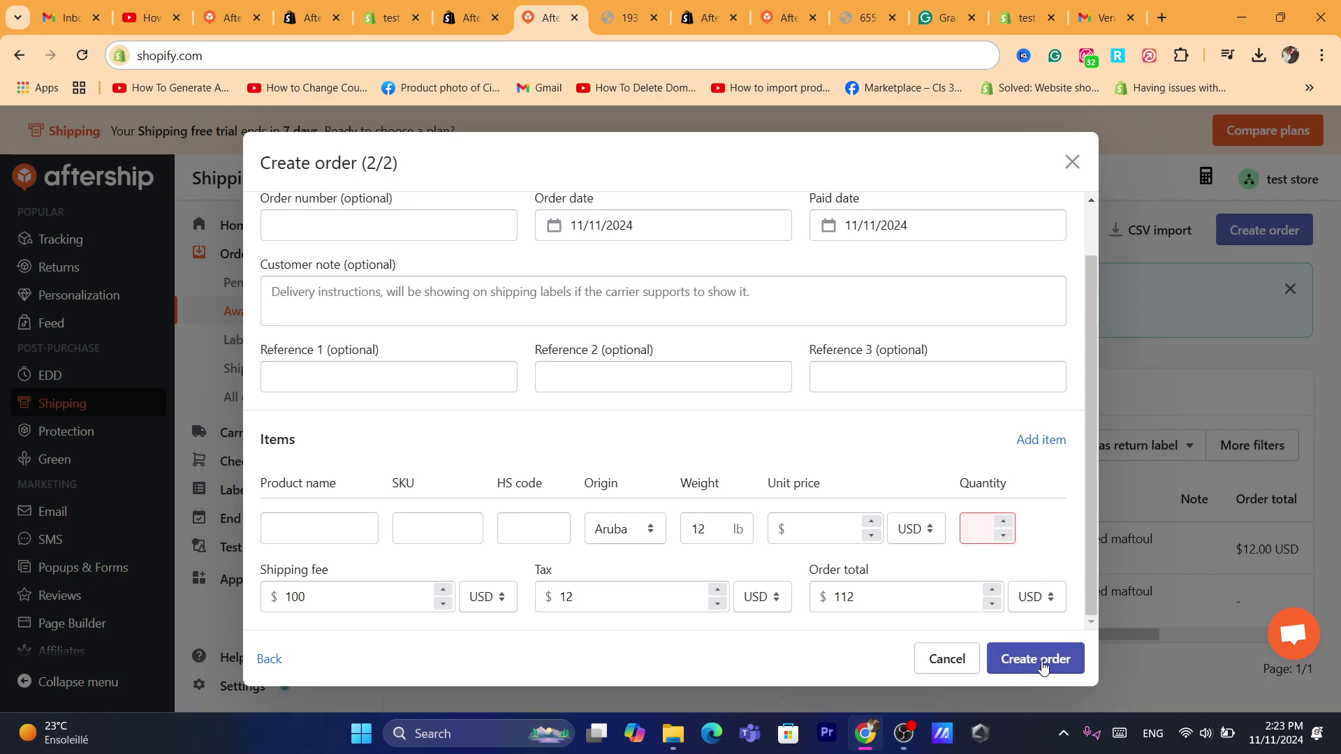
type("1")
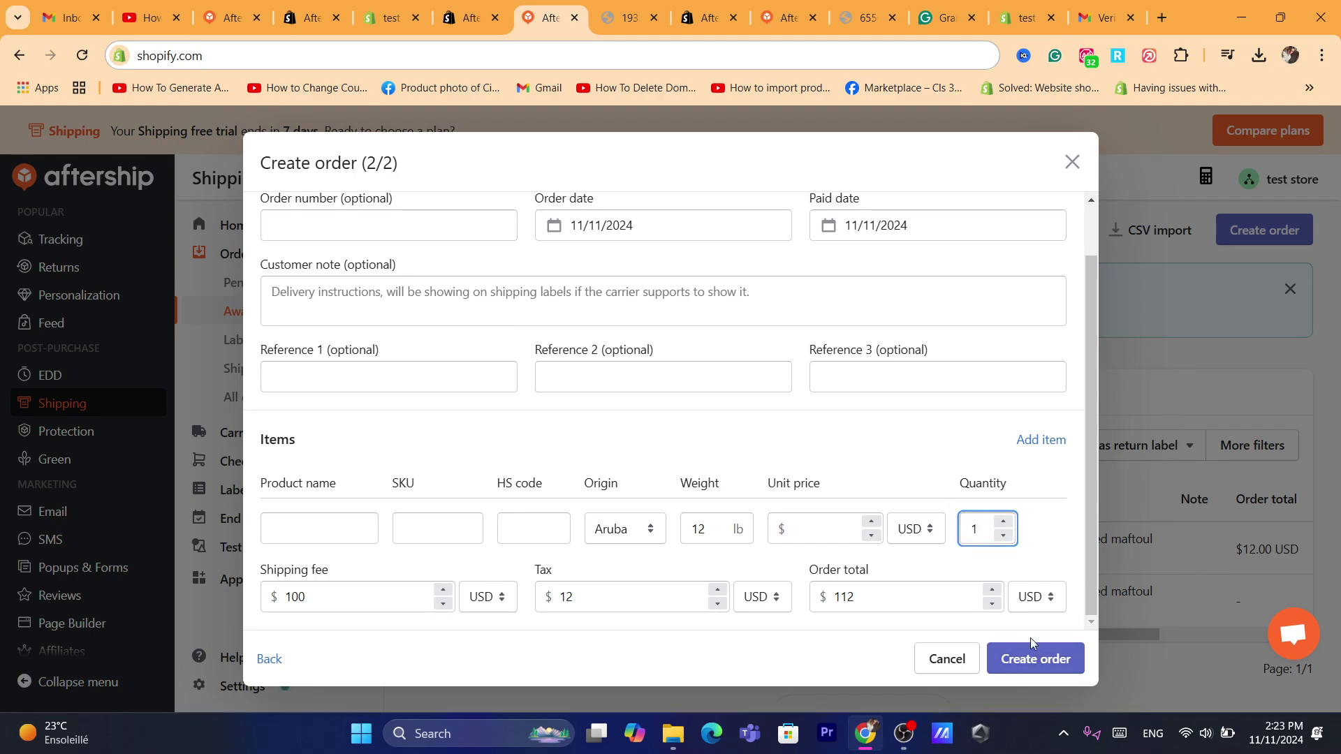
left_click(1032, 658)
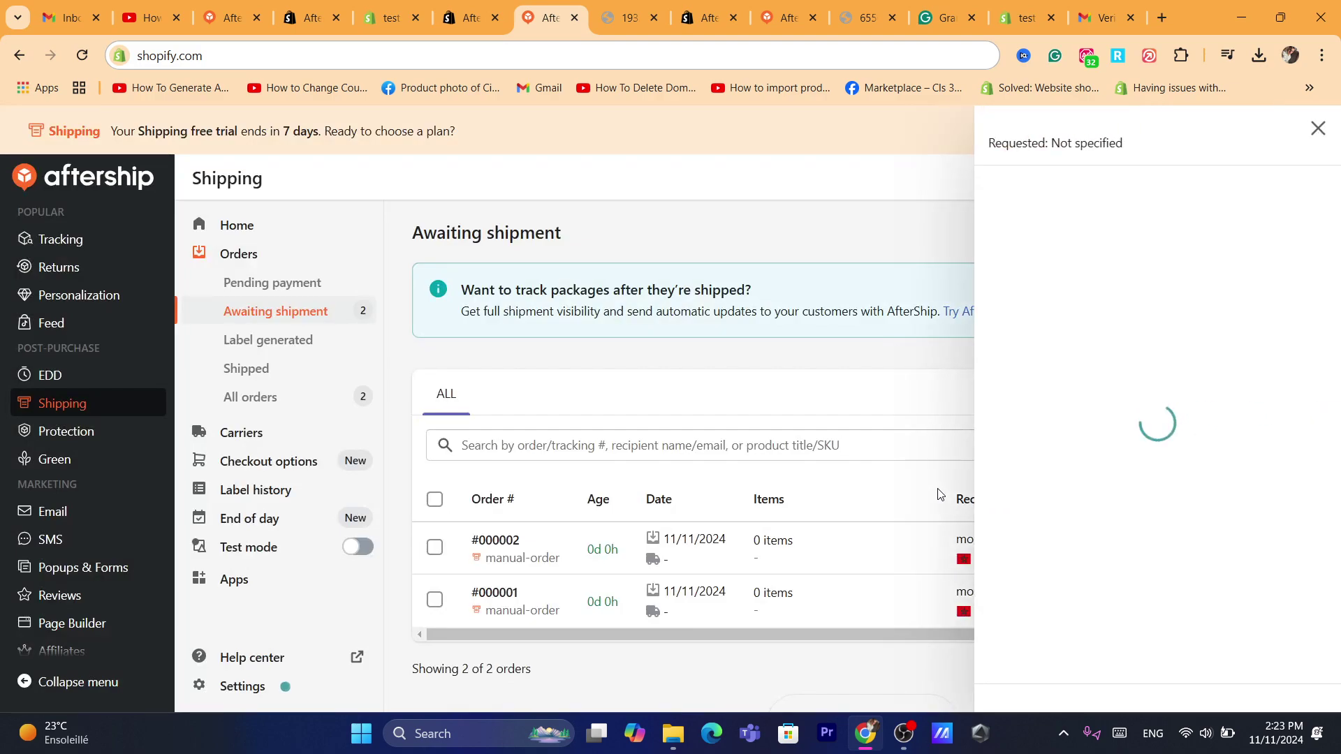
Check order #000003's service and package options and scroll to its $112.00 summary.
left_click(1089, 308)
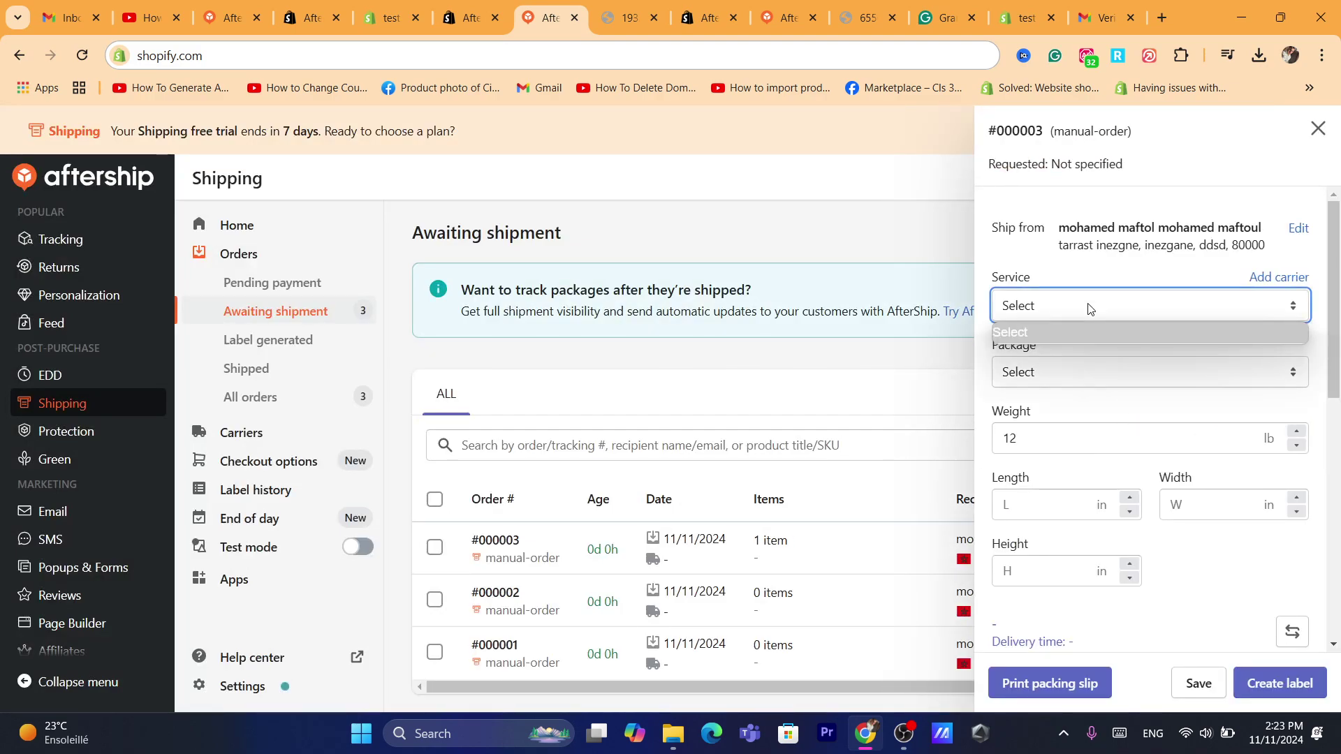
left_click(1066, 287)
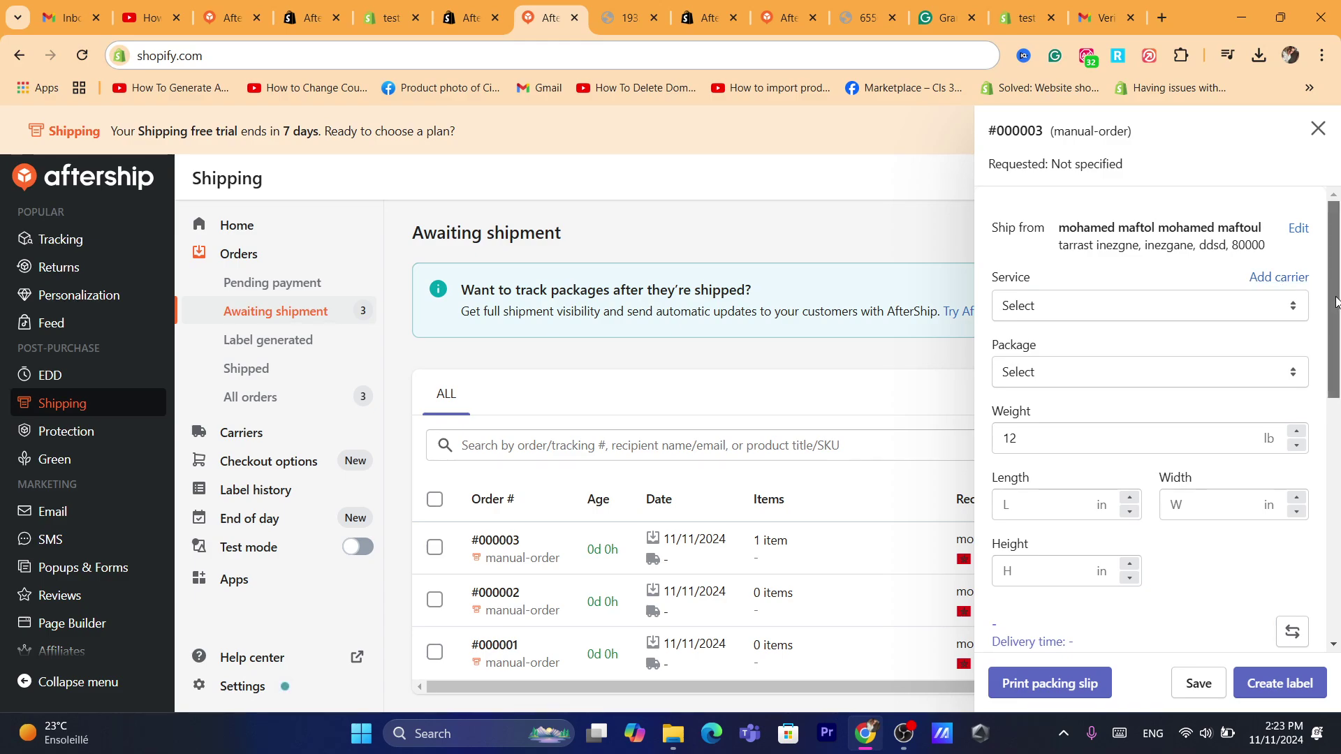
scroll(1098, 271, "down", 2)
left_click(1098, 271)
left_click(1098, 272)
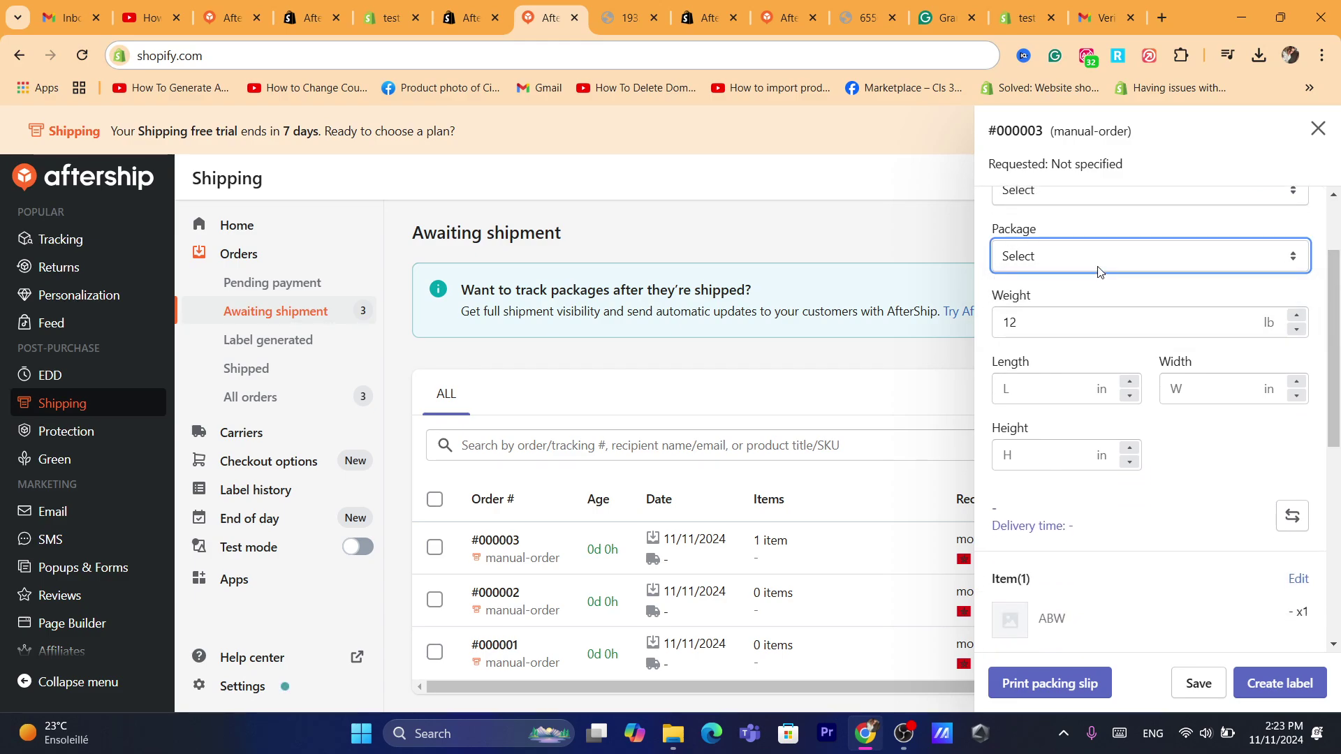
key("Tab")
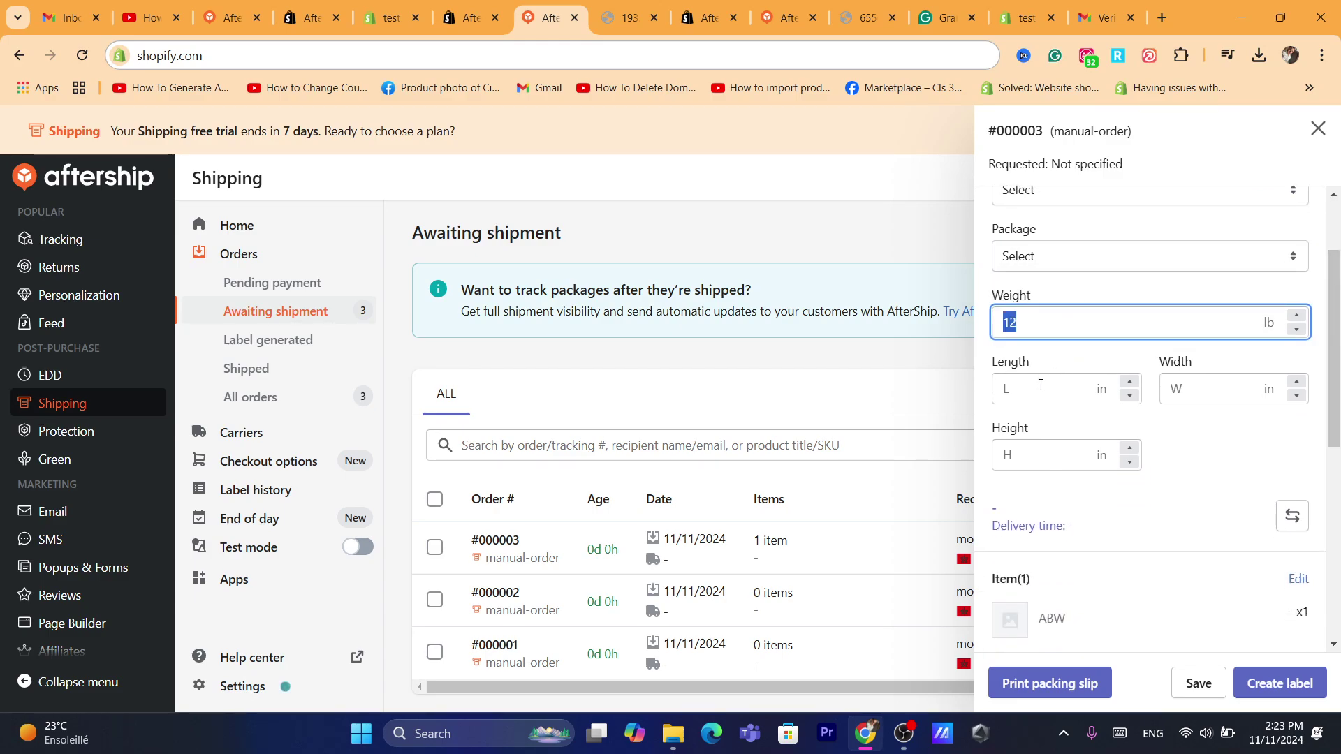
left_click(1041, 384)
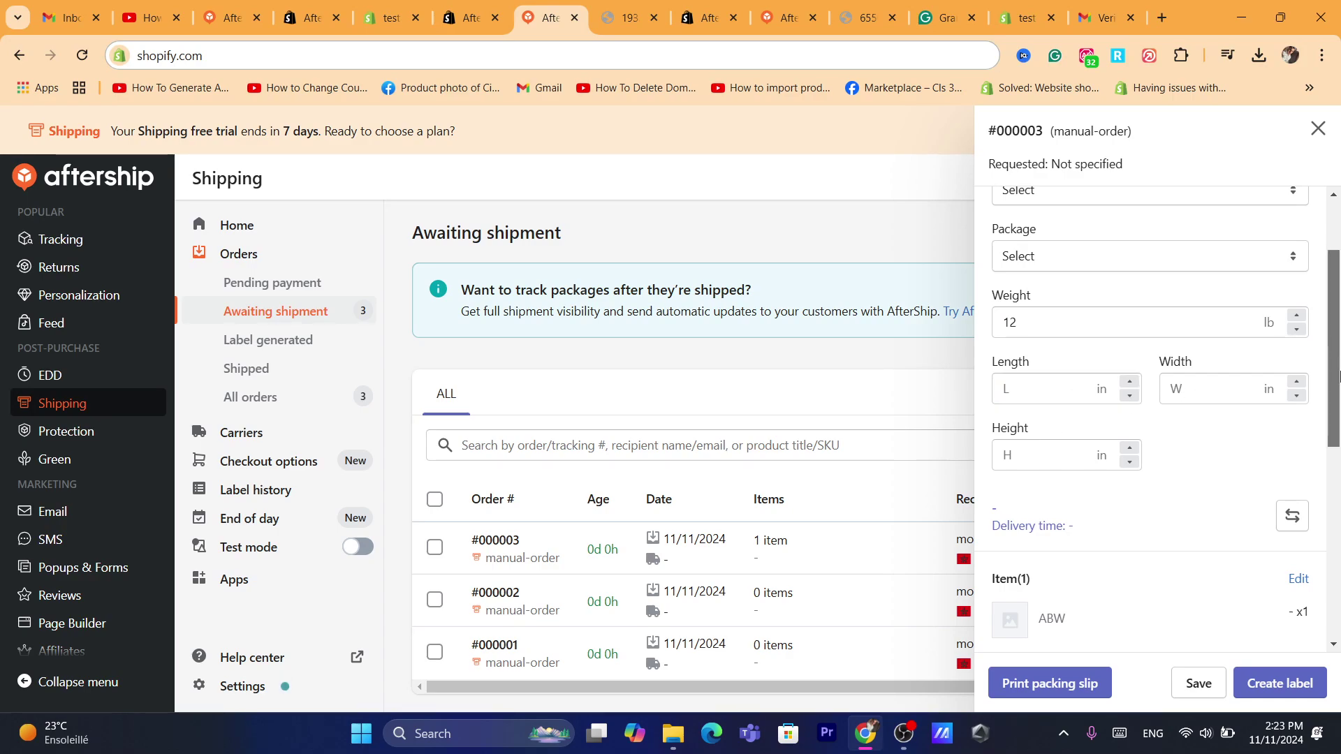
scroll(1043, 259, "down", 4)
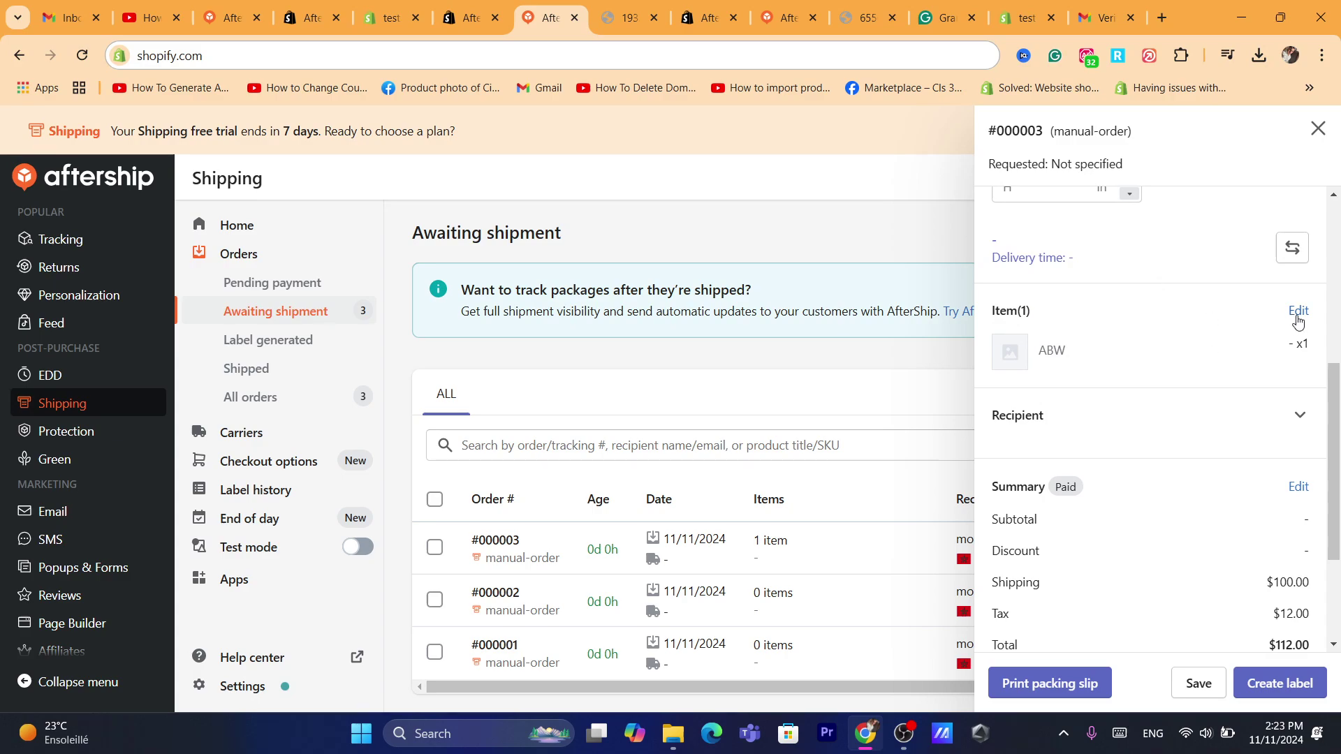
left_click_drag(1335, 426, 1339, 501)
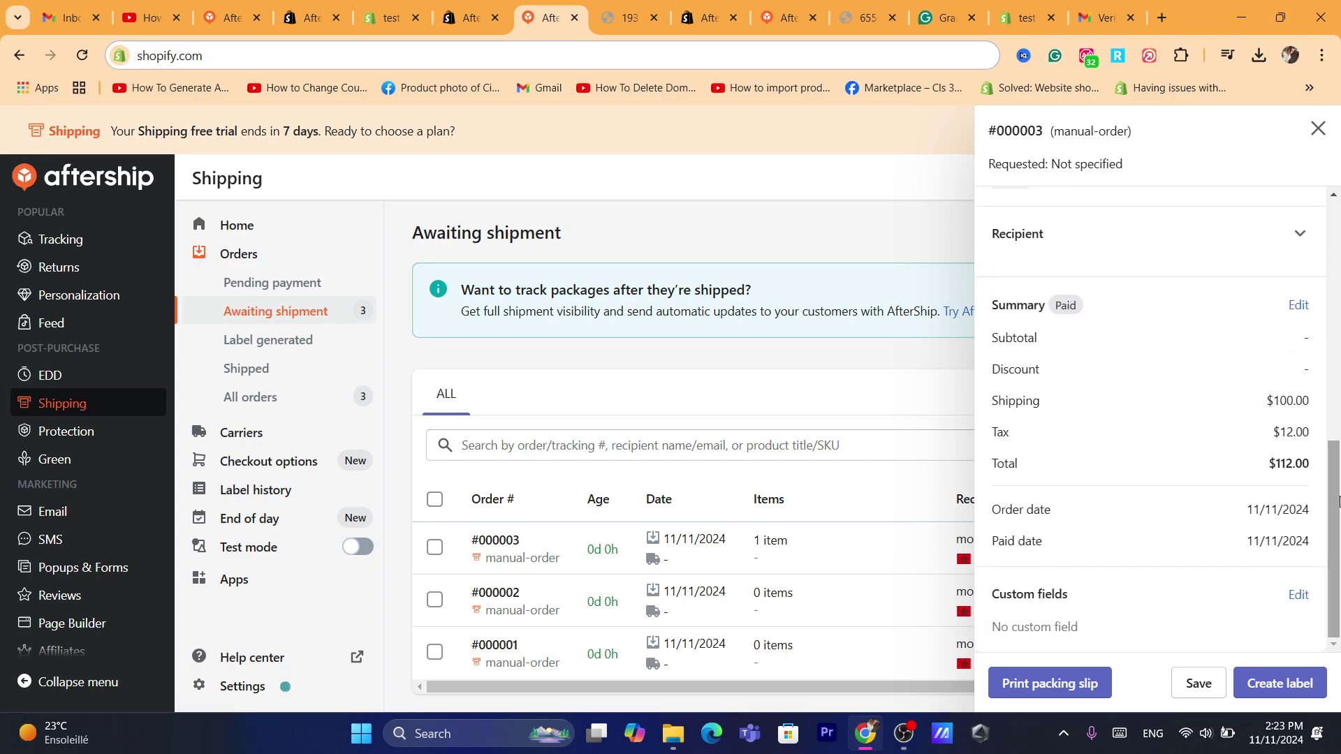
left_click(923, 53)
type("w")
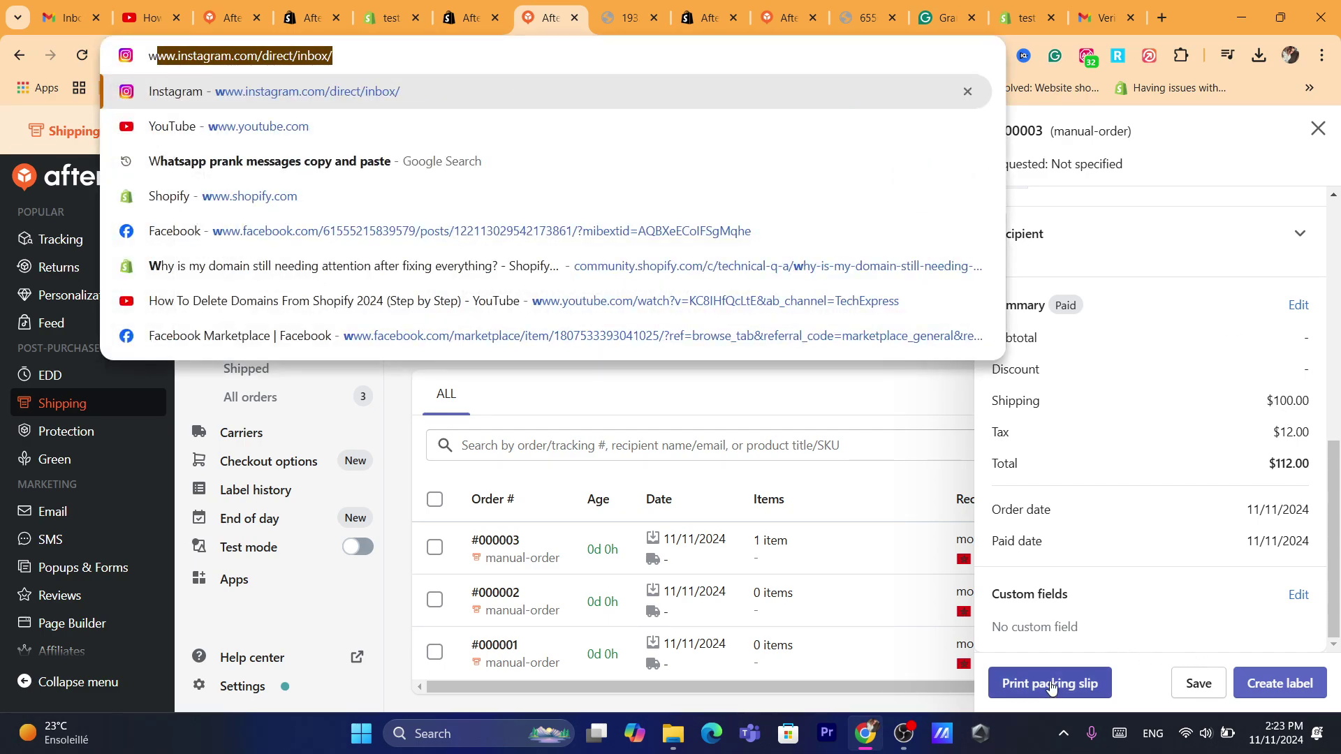
Generate the packing slip PDF for order 000003 and highlight its heading and SHIP FROM address.
left_click(1050, 684)
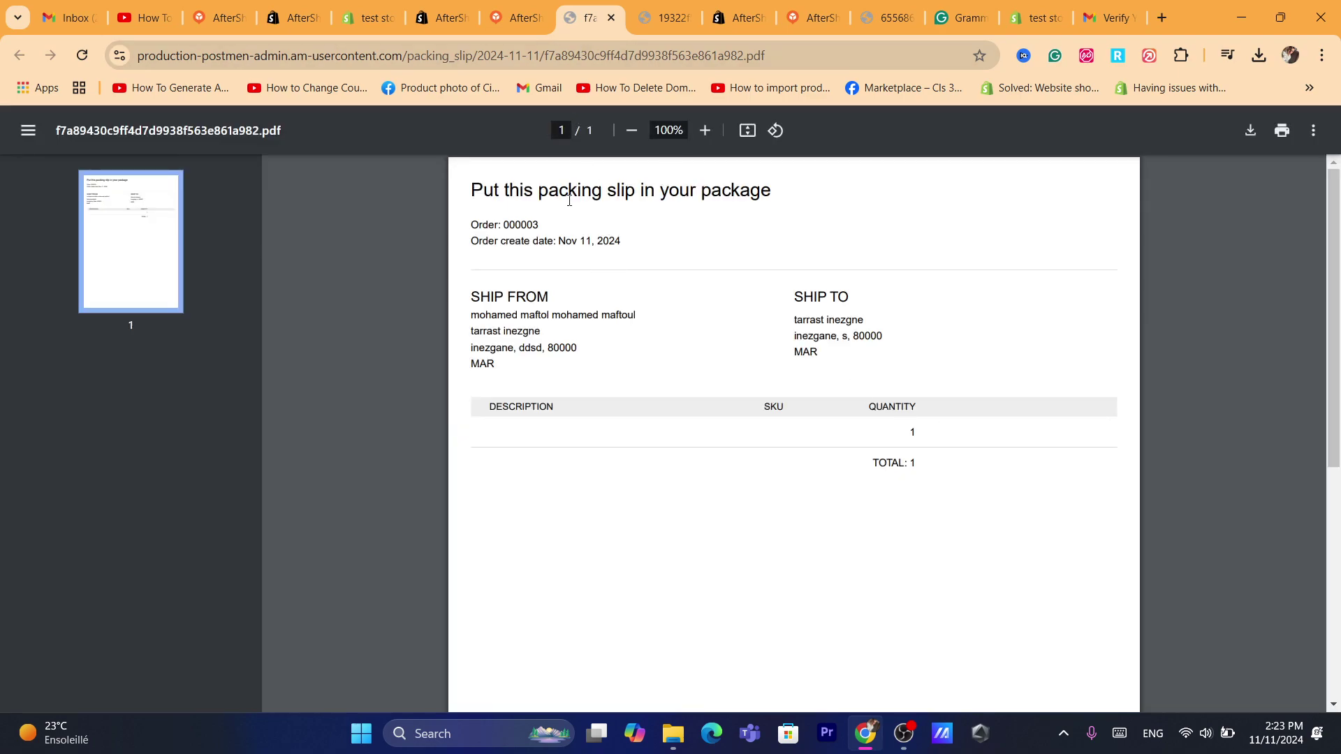
left_click_drag(500, 188, 684, 191)
left_click(683, 194)
left_click_drag(468, 291, 582, 370)
left_click(535, 373)
Highlight the SHIP TO address lines on the packing slip and dismiss the browser's address suggestions.
left_click_drag(790, 295, 900, 396)
left_click(900, 396)
left_click_drag(789, 298, 856, 362)
left_click(856, 362)
left_click(569, 56)
type("s")
left_click(661, 521)
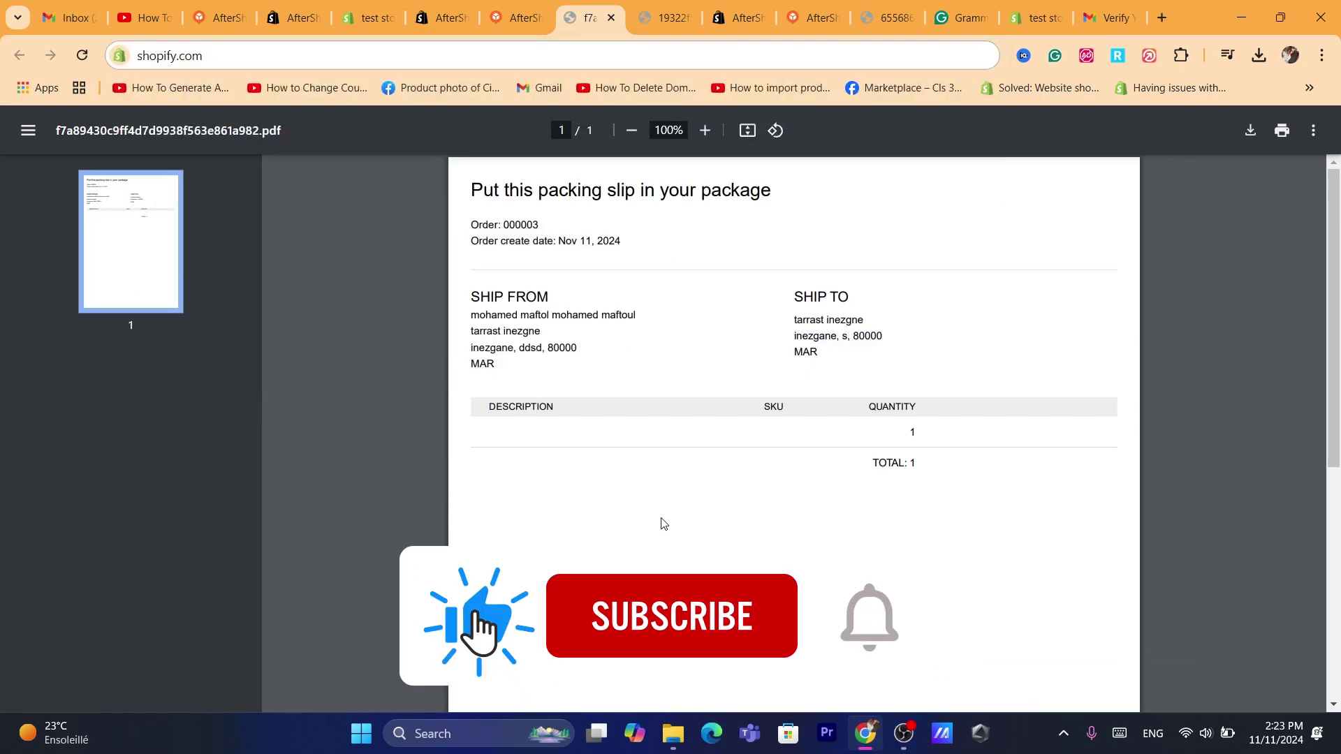